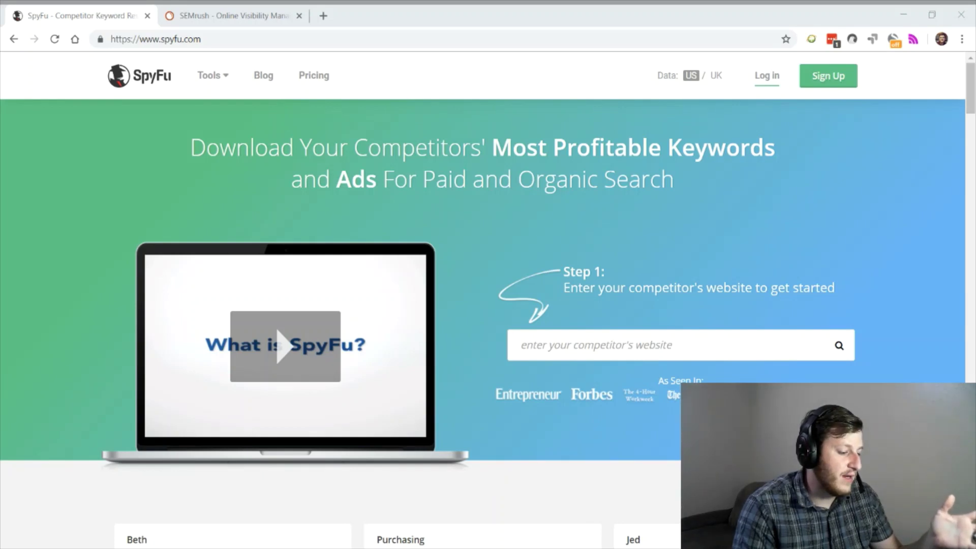
Step: Focus the browser and switch from SpyFu to the SEMrush homepage tab
click(445, 170)
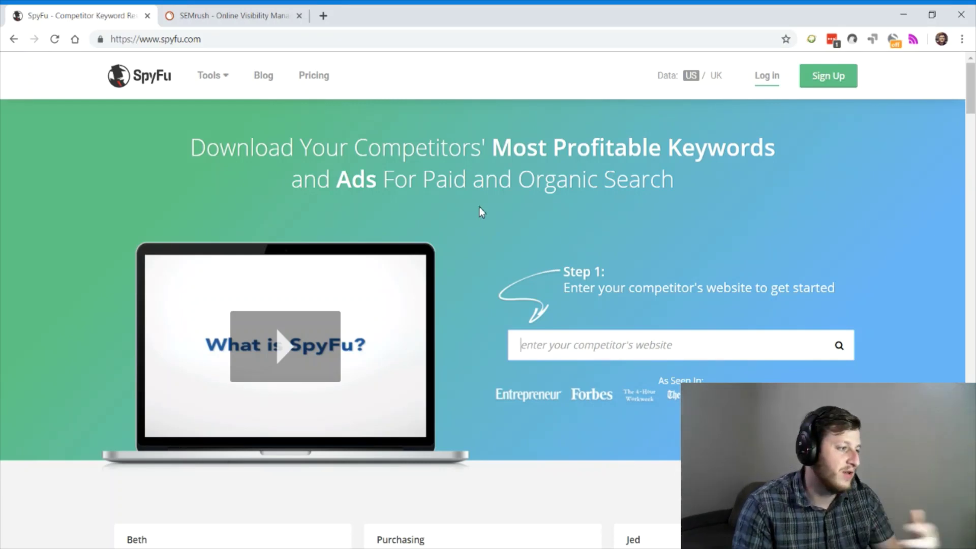
click(191, 15)
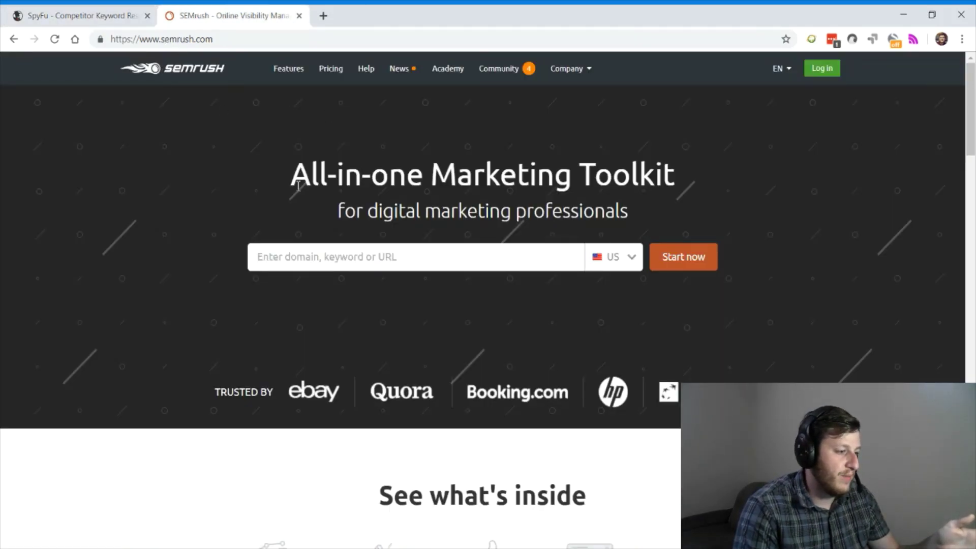
Step: Review SEMrush's Pro, Guru, Business and Enterprise monthly plan prices on its pricing page
scroll(298, 186, down, 3)
scroll(298, 187, up, 3)
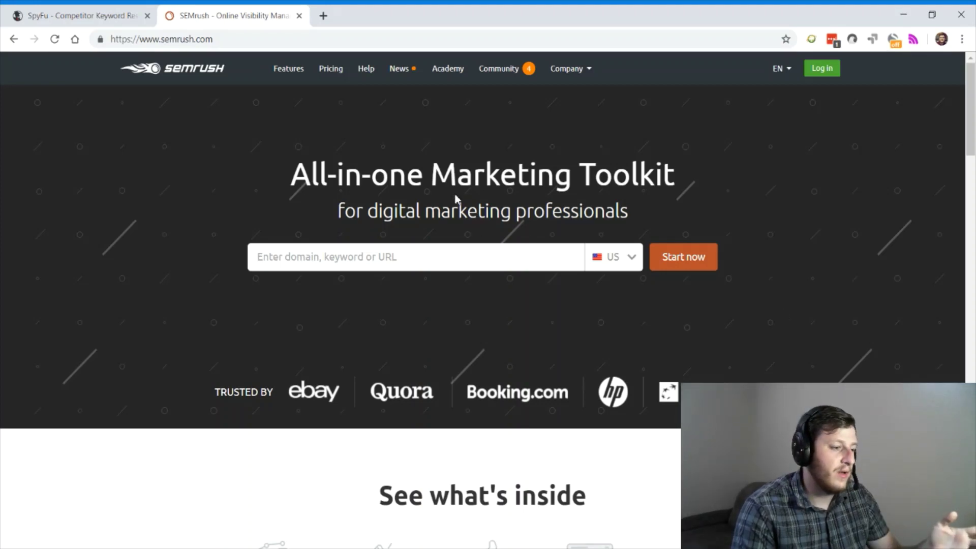
click(331, 73)
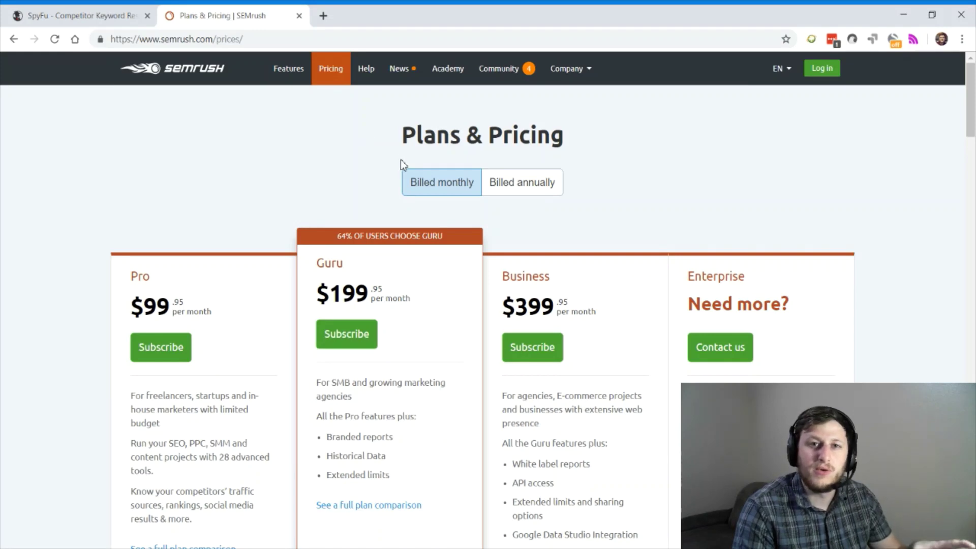
scroll(401, 162, down, 15)
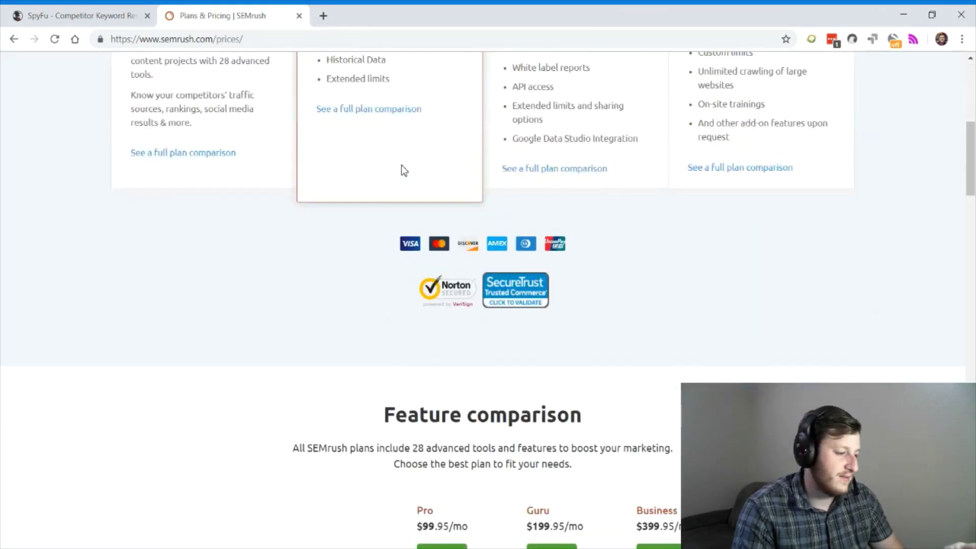
scroll(401, 173, up, 15)
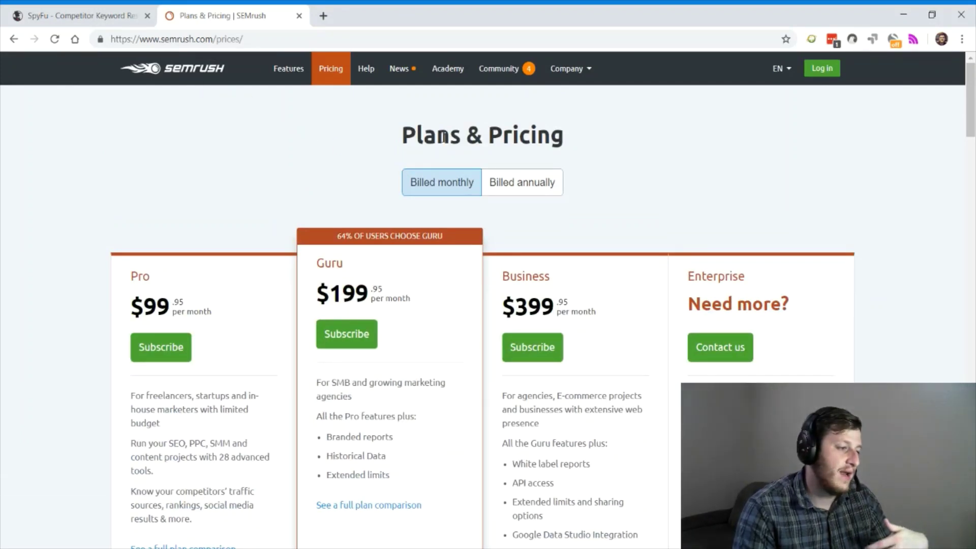
scroll(440, 143, down, 14)
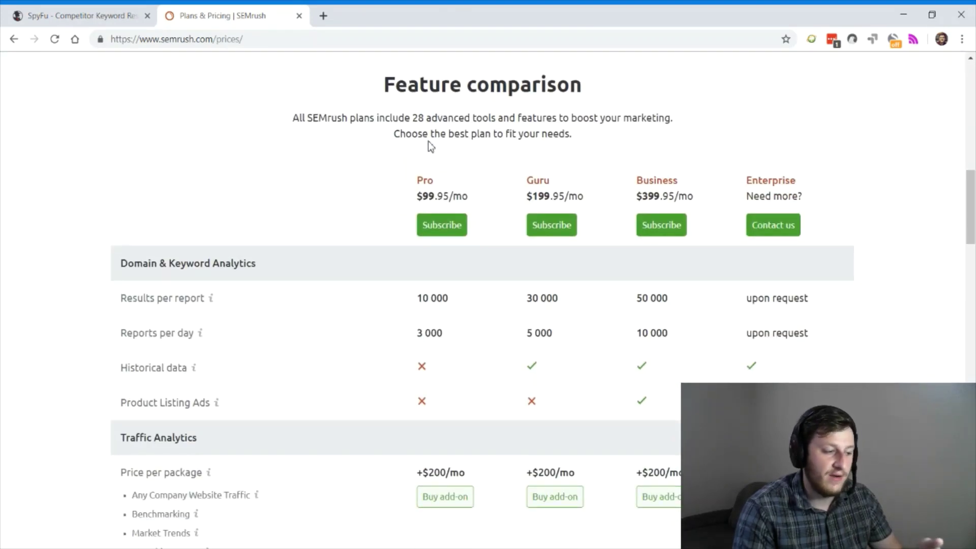
scroll(428, 145, down, 5)
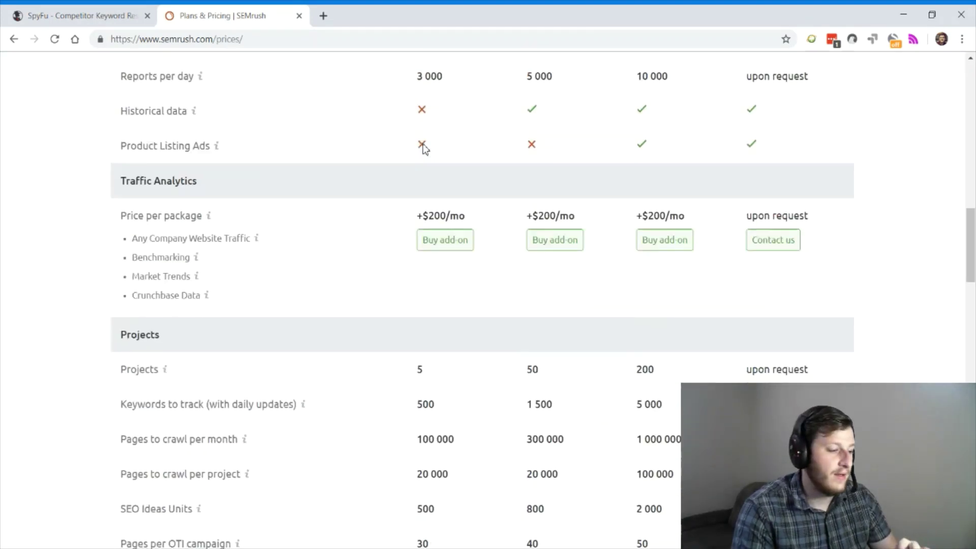
scroll(425, 147, up, 3)
scroll(425, 148, down, 8)
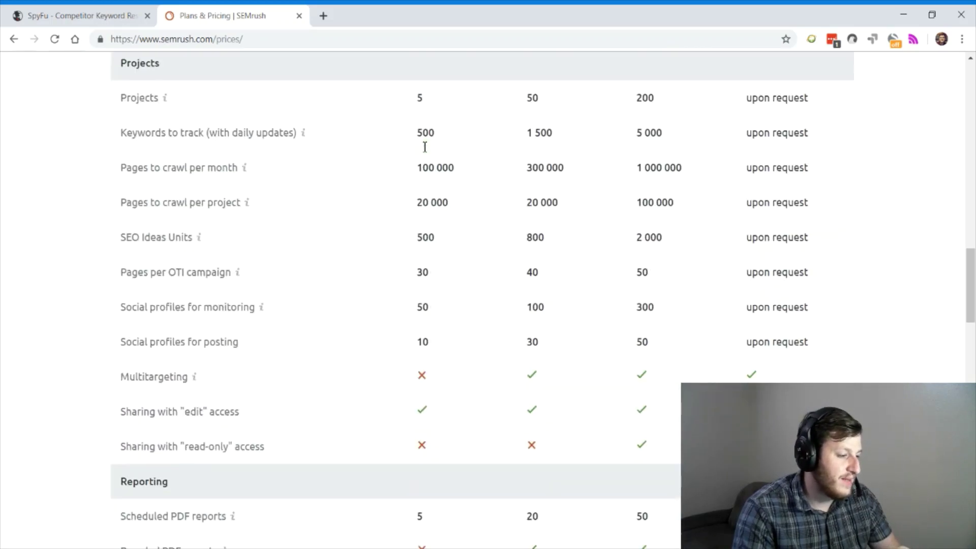
scroll(423, 147, up, 9)
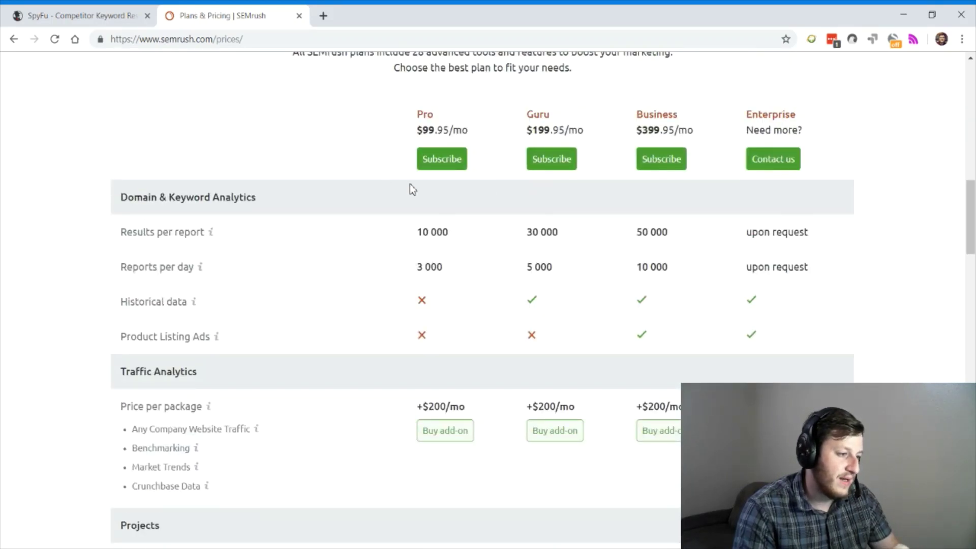
scroll(458, 289, down, 5)
scroll(457, 288, down, 4)
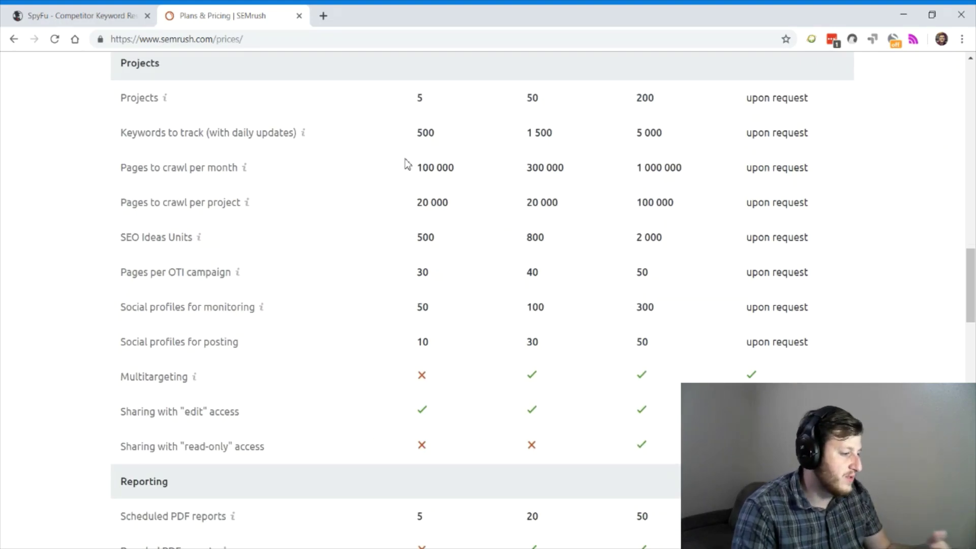
scroll(430, 170, down, 1)
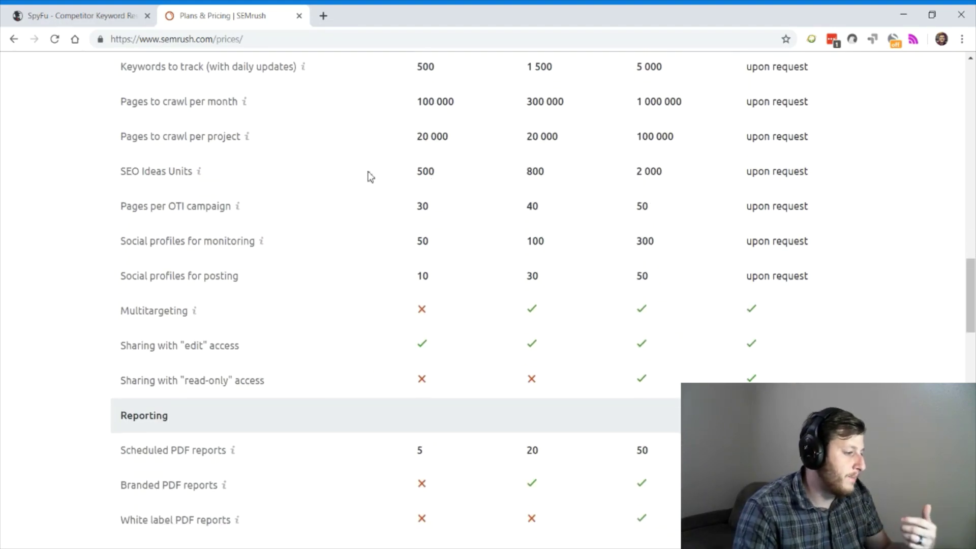
scroll(403, 193, down, 2)
scroll(403, 193, down, 3)
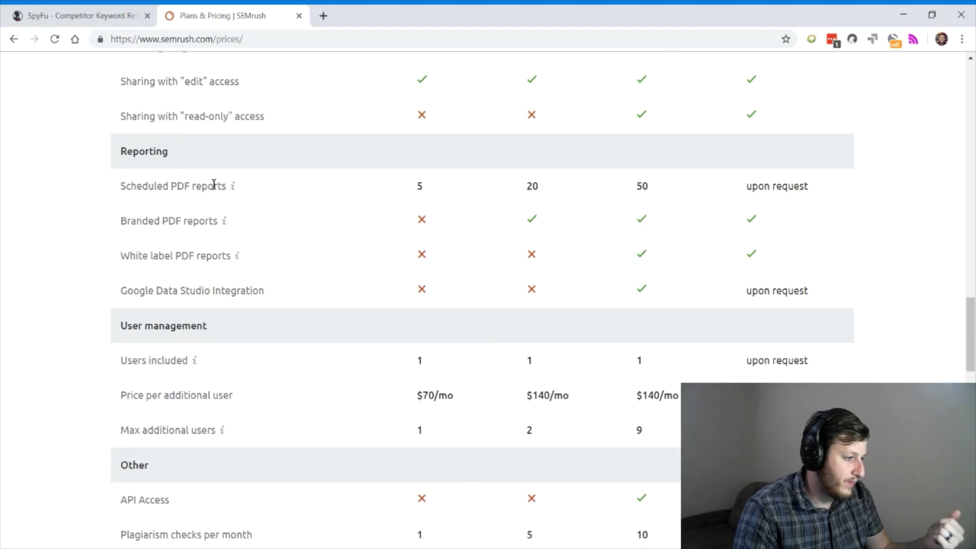
scroll(384, 343, down, 2)
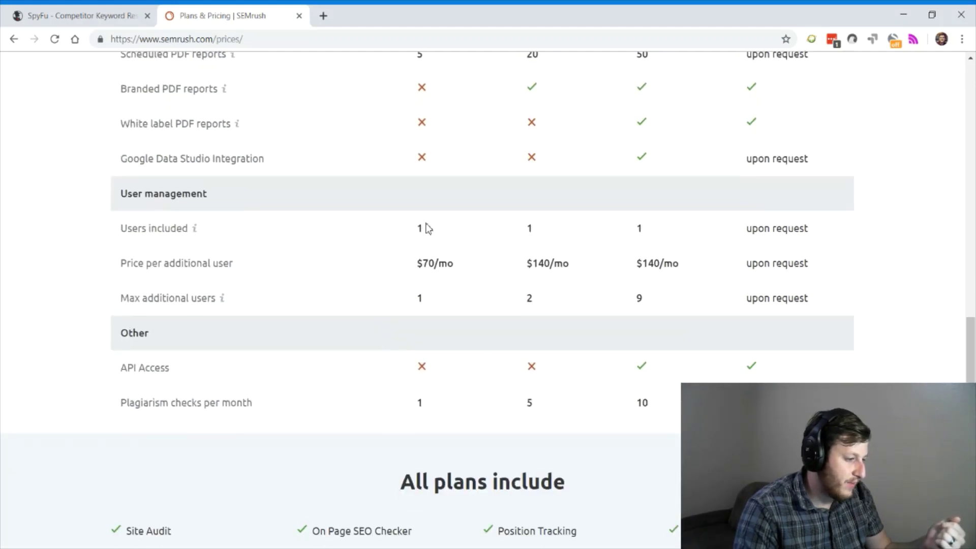
scroll(473, 283, up, 10)
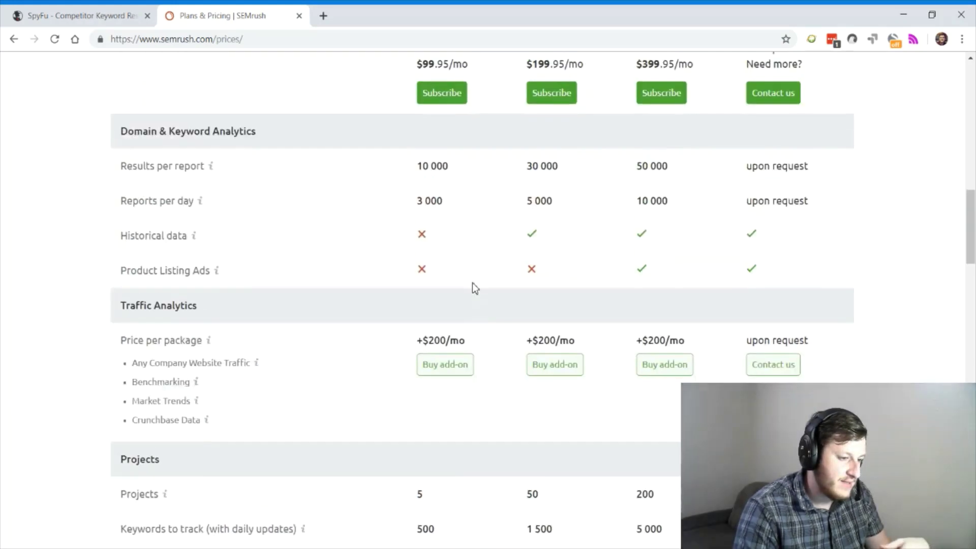
scroll(473, 284, up, 1)
scroll(473, 287, down, 4)
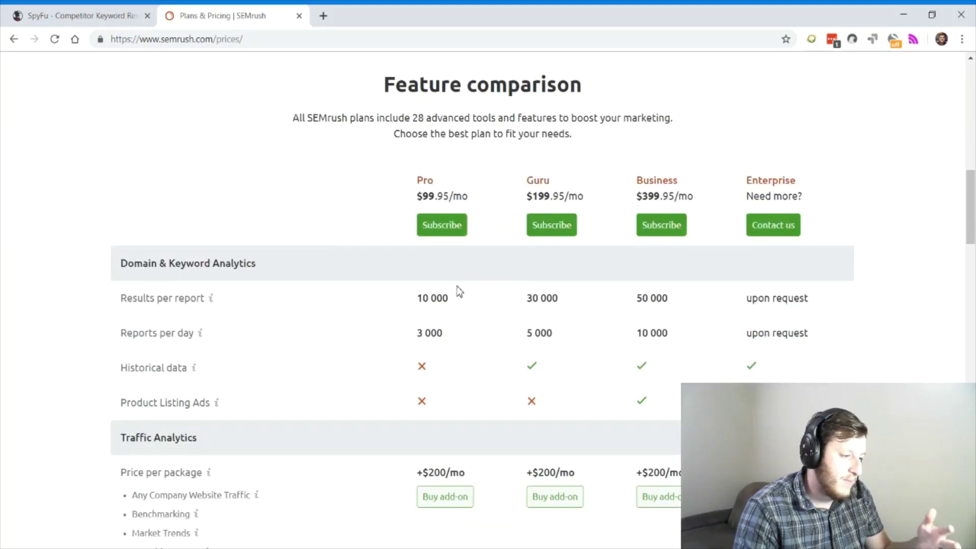
scroll(441, 291, down, 2)
scroll(458, 178, up, 5)
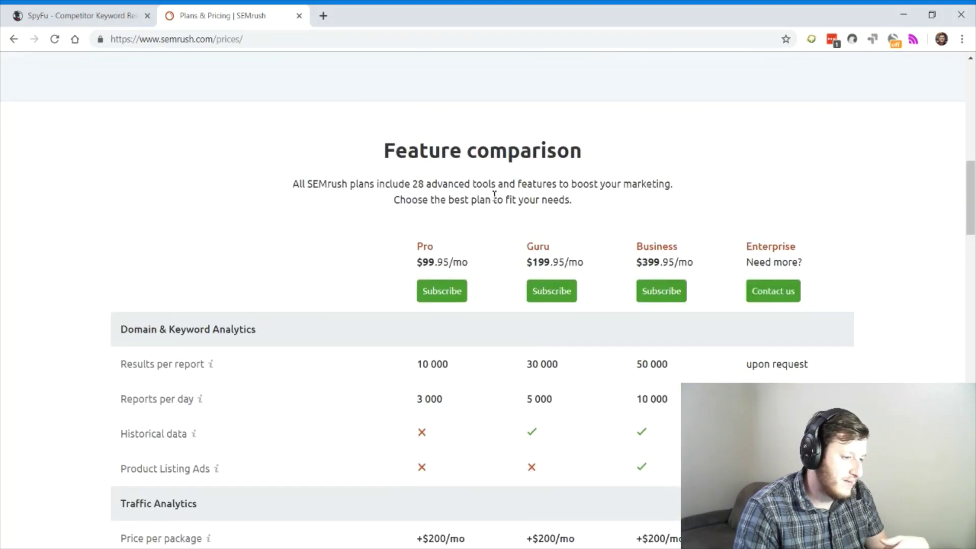
scroll(509, 198, down, 2)
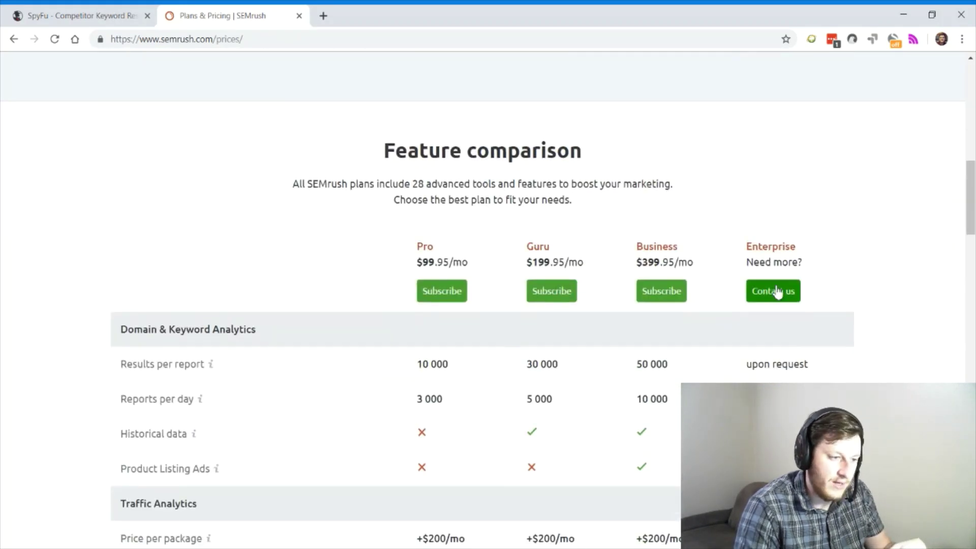
scroll(614, 239, up, 10)
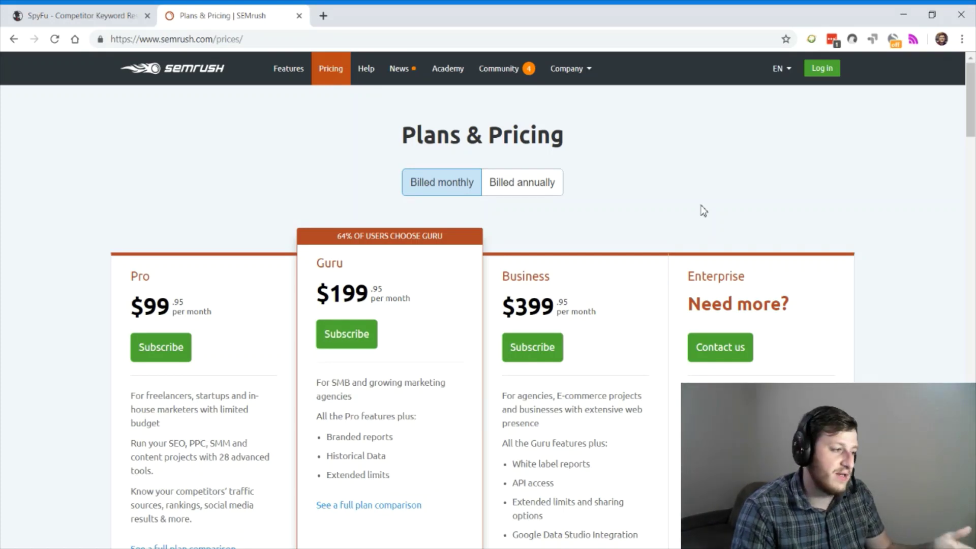
Step: Return to SpyFu and review the Basic, Professional and Team plans on its pricing page
click(77, 14)
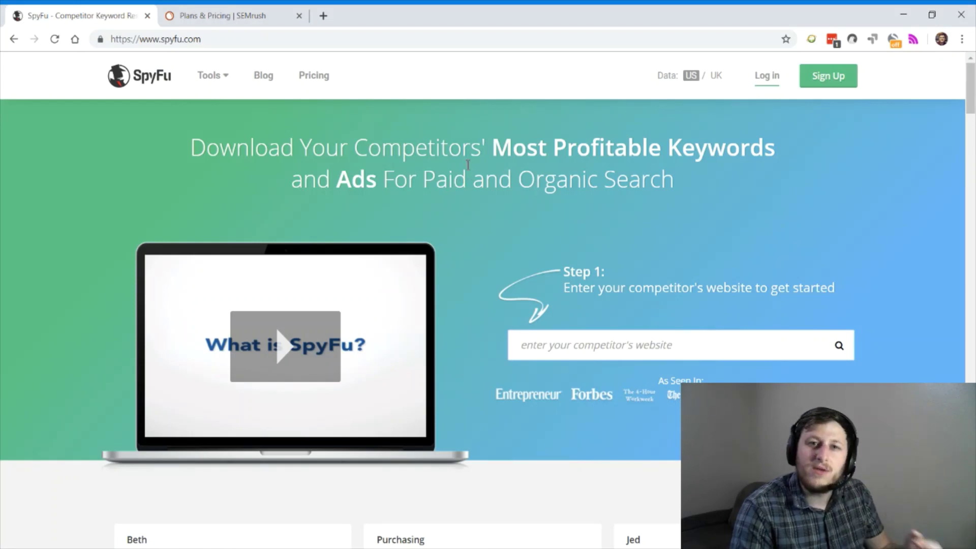
click(315, 76)
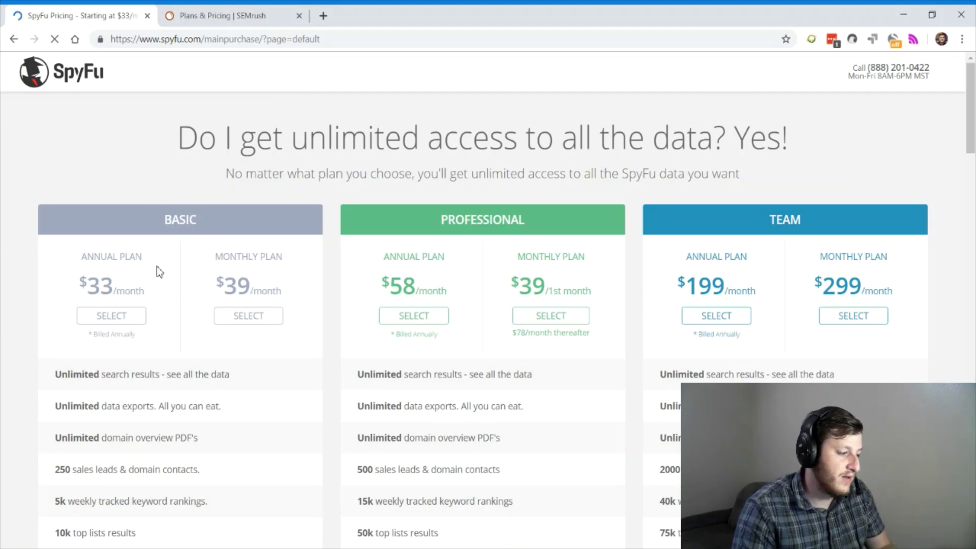
scroll(294, 298, down, 5)
scroll(294, 298, up, 3)
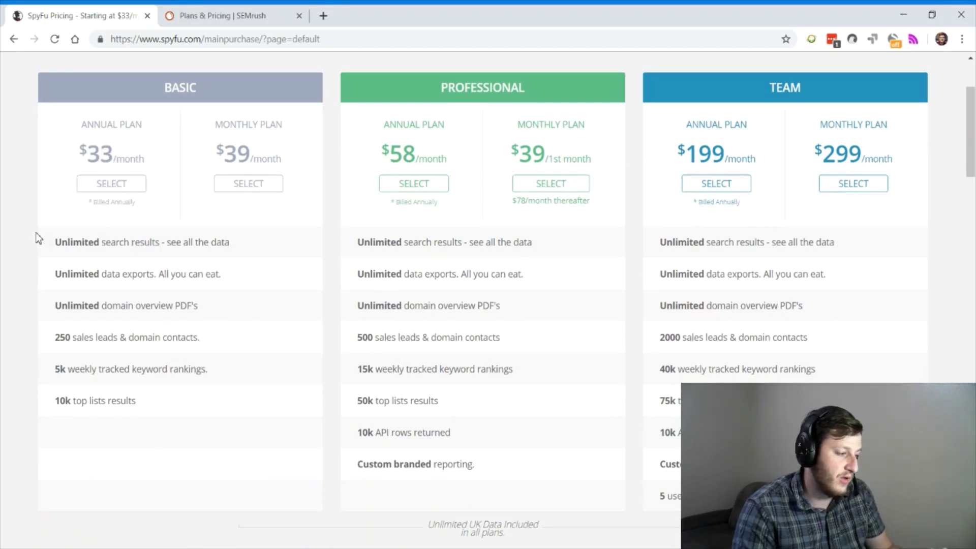
mouse_move(118, 309)
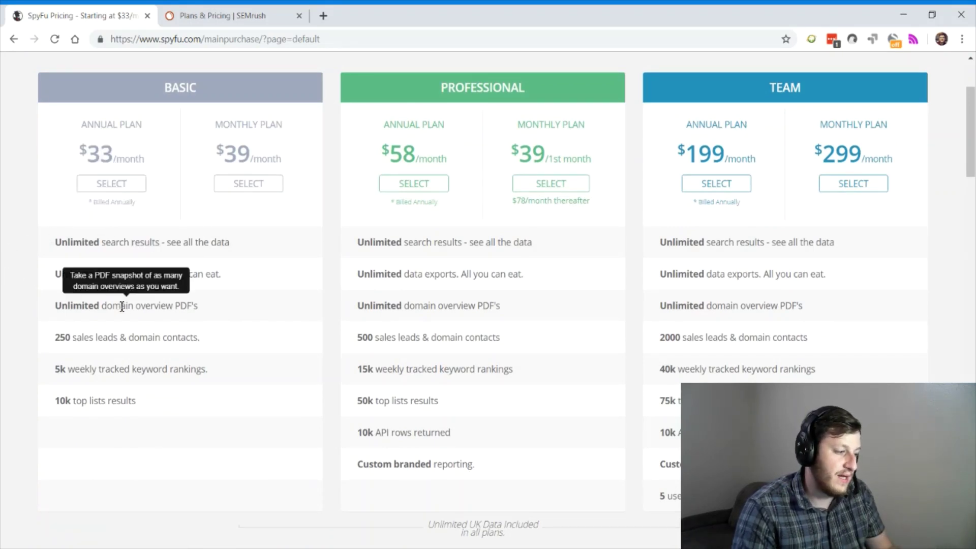
scroll(5, 225, down, 4)
scroll(8, 227, up, 4)
scroll(295, 249, up, 3)
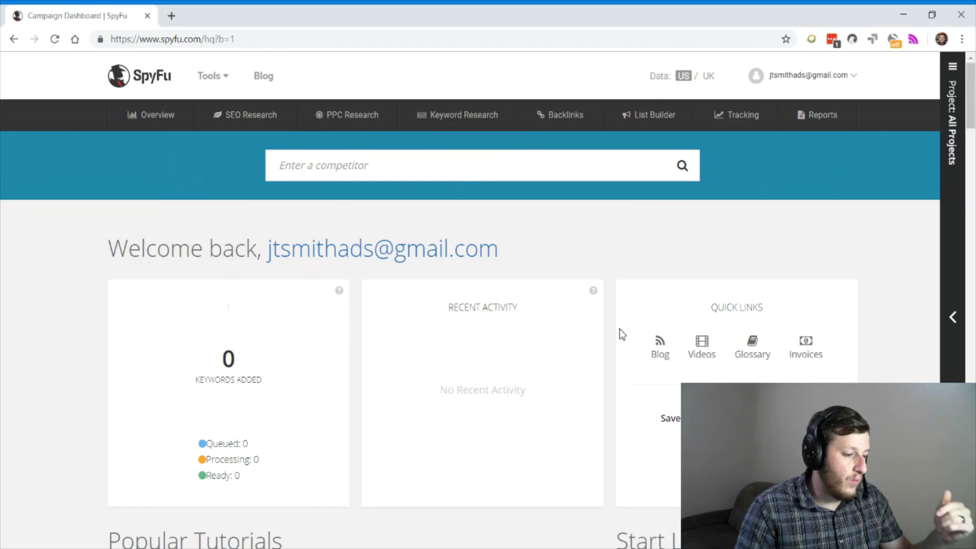
scroll(619, 333, down, 5)
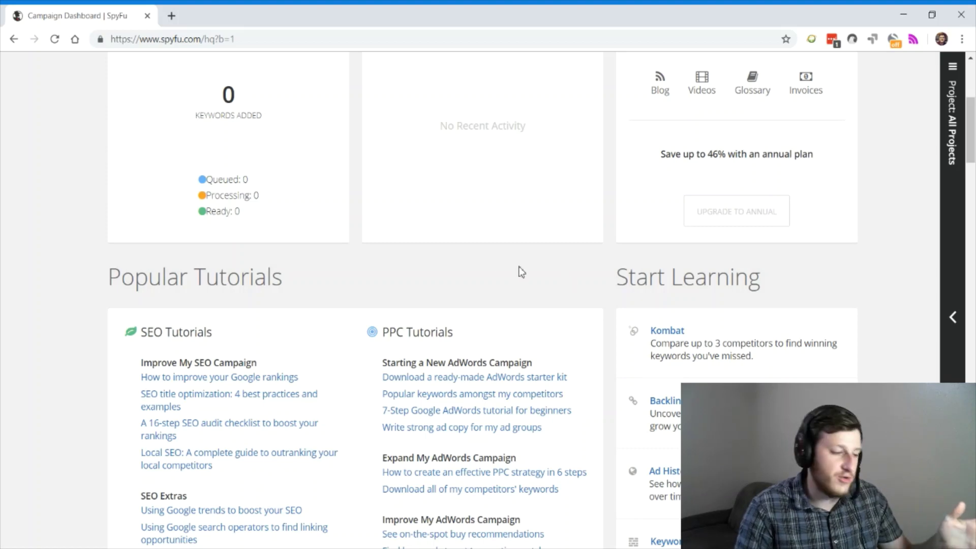
scroll(437, 245, down, 3)
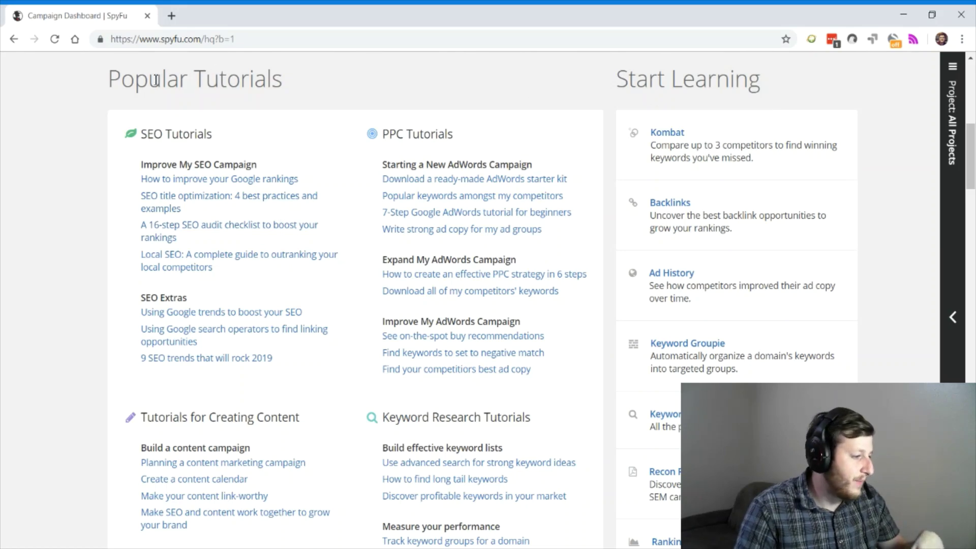
scroll(375, 88, down, 4)
scroll(362, 114, up, 4)
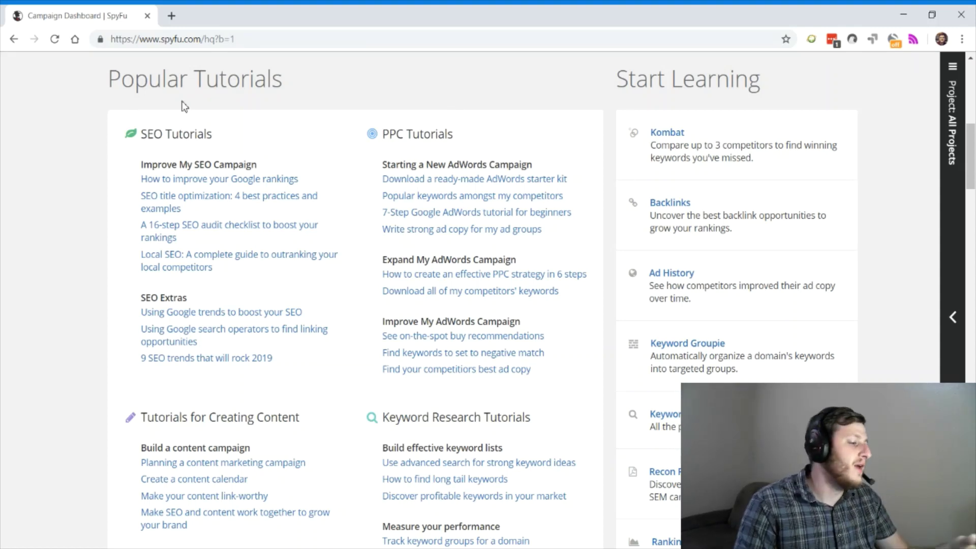
scroll(250, 184, down, 1)
scroll(251, 184, down, 6)
scroll(341, 222, up, 6)
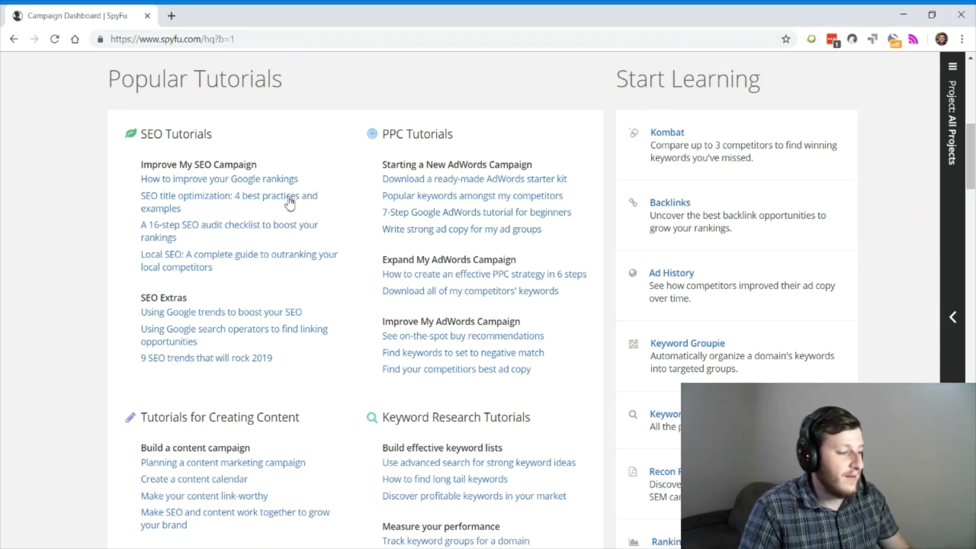
Step: Skim the 'How to improve your Google rankings' tutorial, then close its tab
click(268, 179)
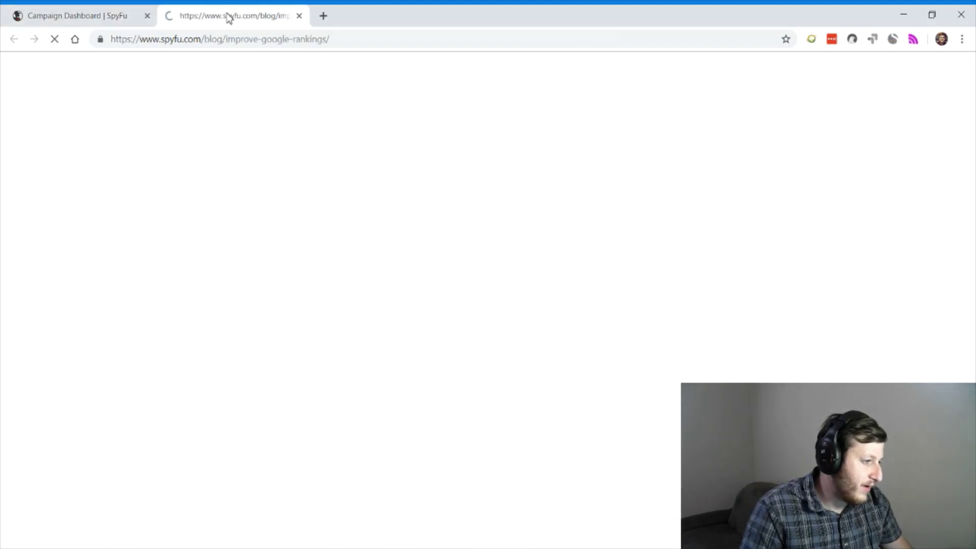
scroll(452, 270, down, 20)
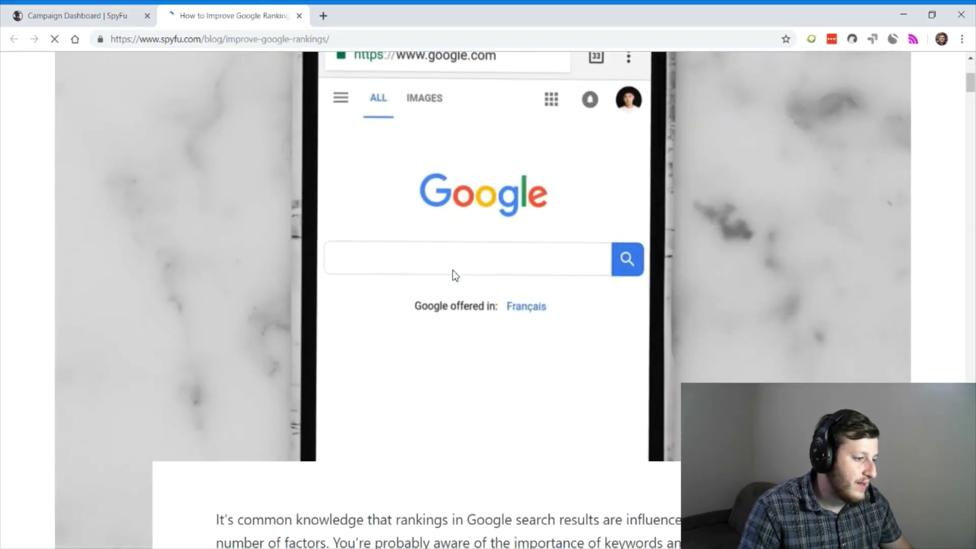
scroll(446, 268, down, 1)
scroll(446, 268, up, 10)
click(121, 11)
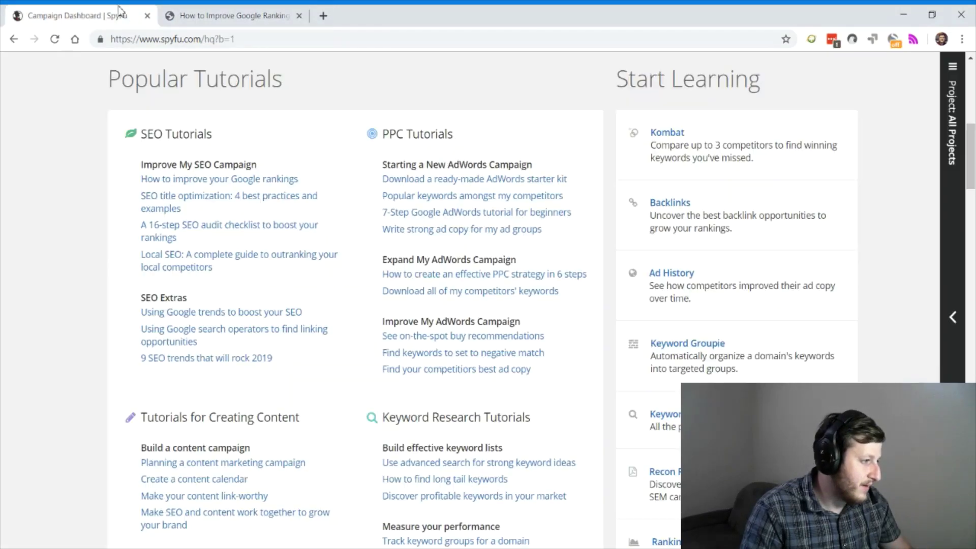
click(299, 15)
Step: Go to Keyword Research > Keyword Overview from the dashboard
scroll(341, 153, up, 5)
scroll(340, 163, down, 3)
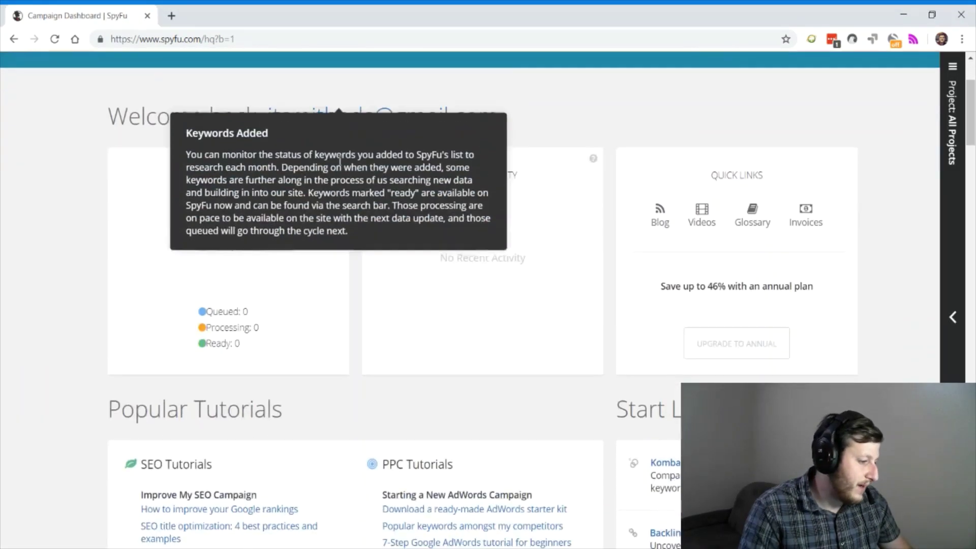
scroll(254, 239, down, 4)
scroll(458, 249, down, 4)
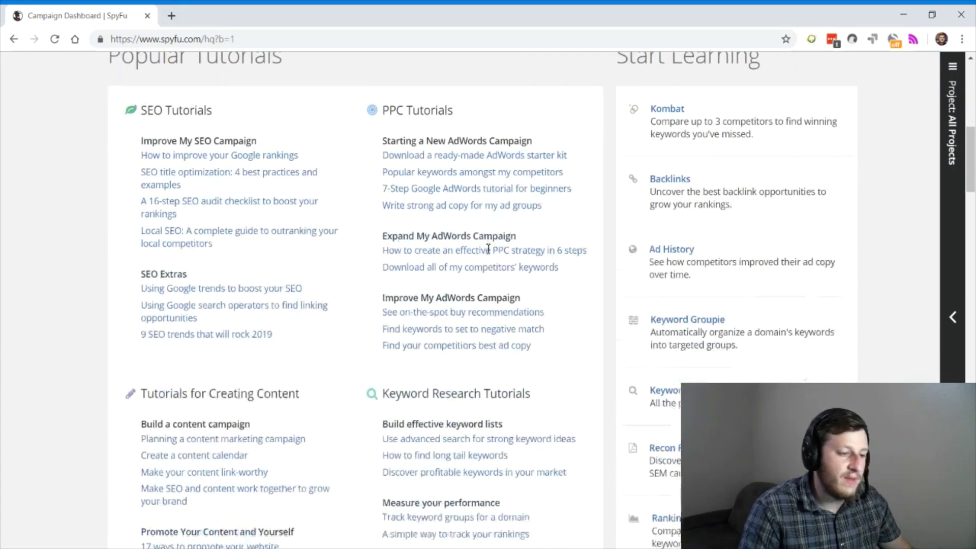
scroll(560, 247, up, 10)
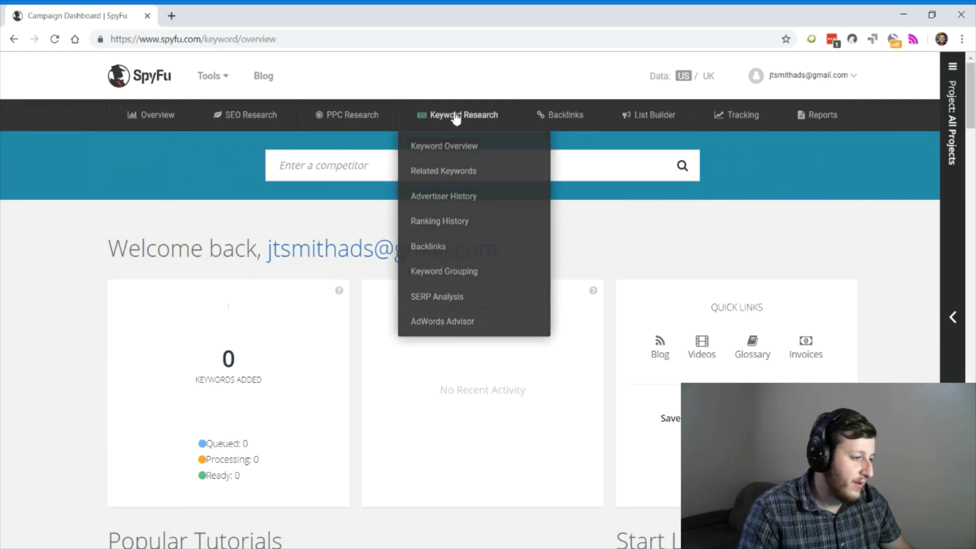
click(449, 113)
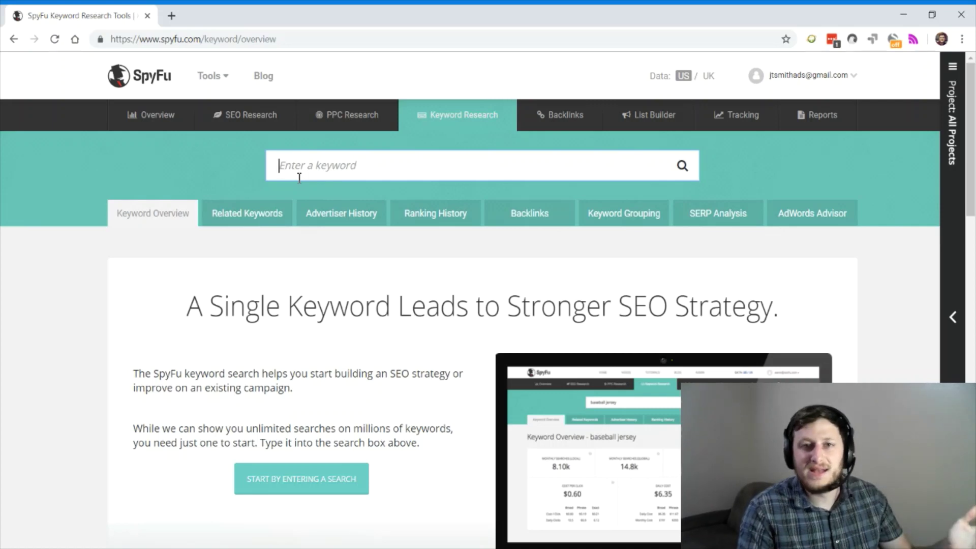
Step: Search the keyword overview for 'mayonnaise'
text(mayon)
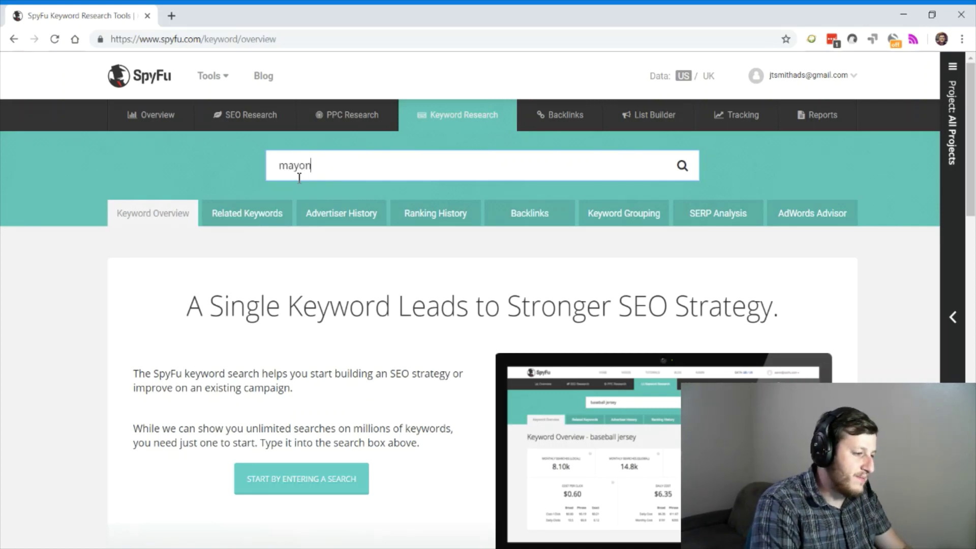
text(naise)
key(Return)
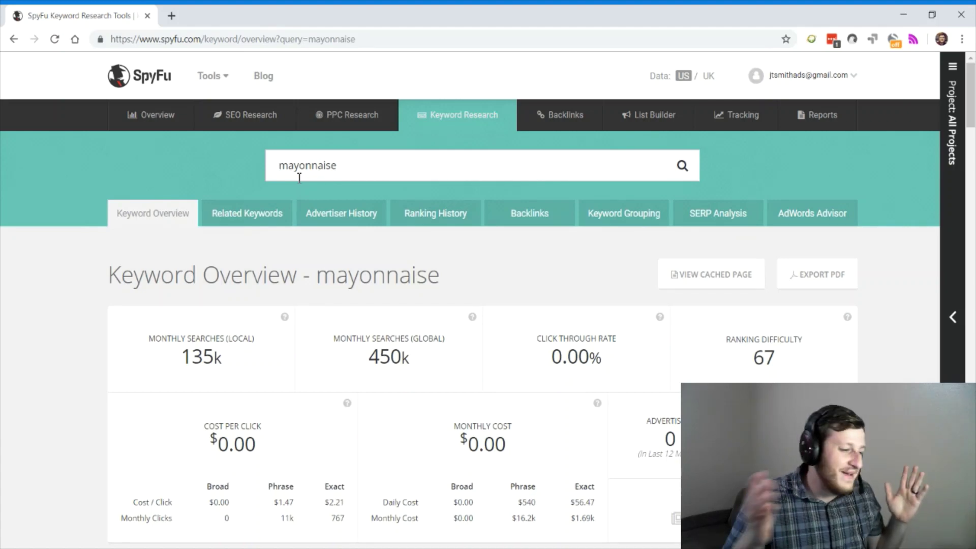
Step: Expand hellmanns.com's April 2018 ad via its v6 badge among the top advertisers
scroll(299, 177, down, 10)
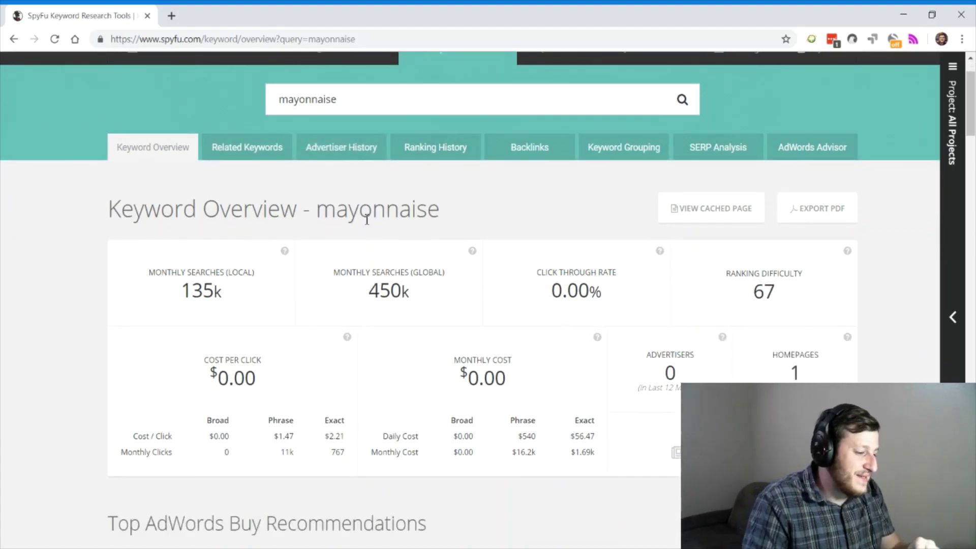
scroll(428, 154, up, 2)
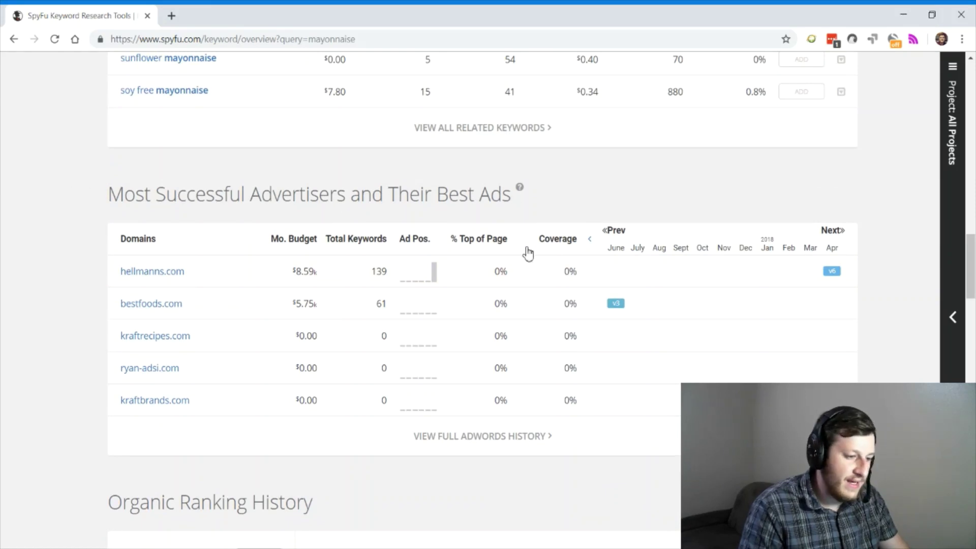
scroll(344, 246, down, 4)
scroll(408, 284, up, 3)
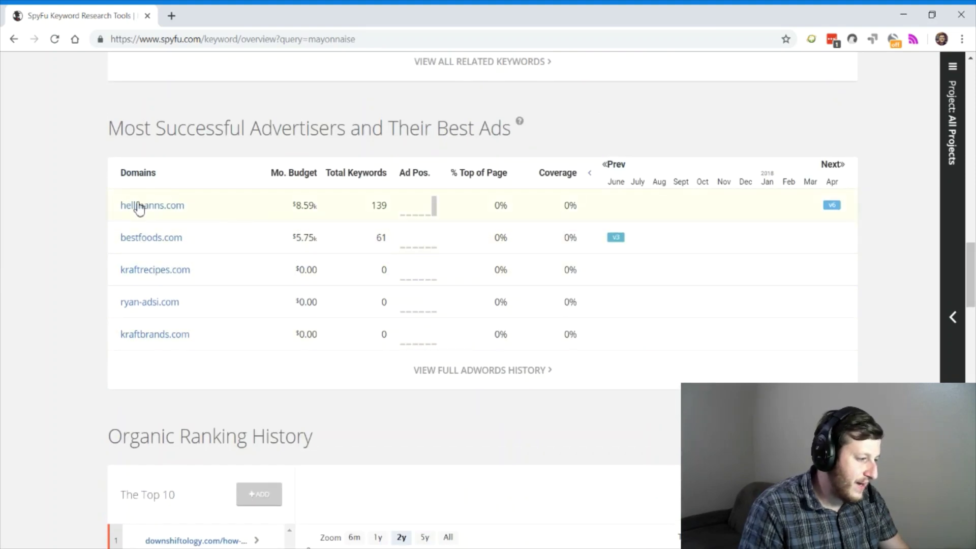
click(834, 207)
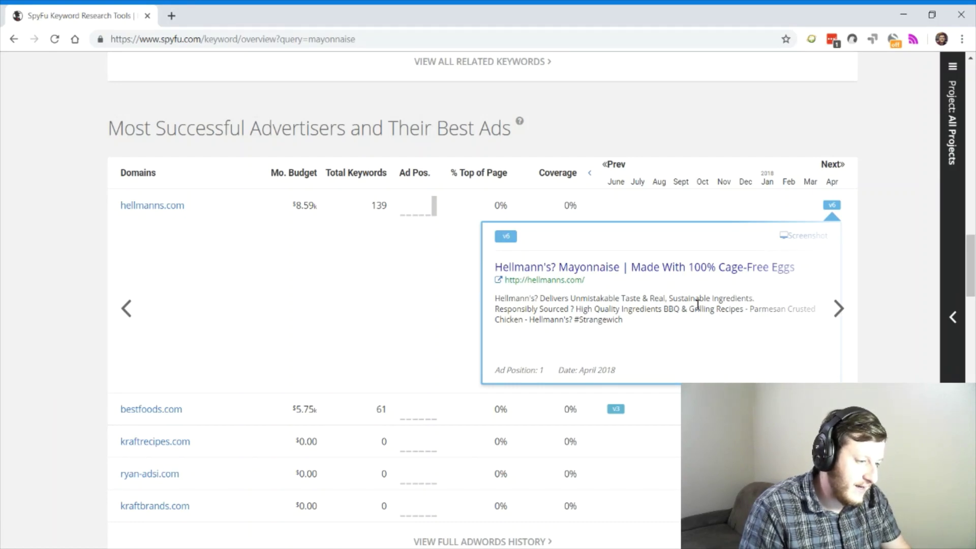
scroll(534, 261, down, 6)
scroll(533, 261, up, 4)
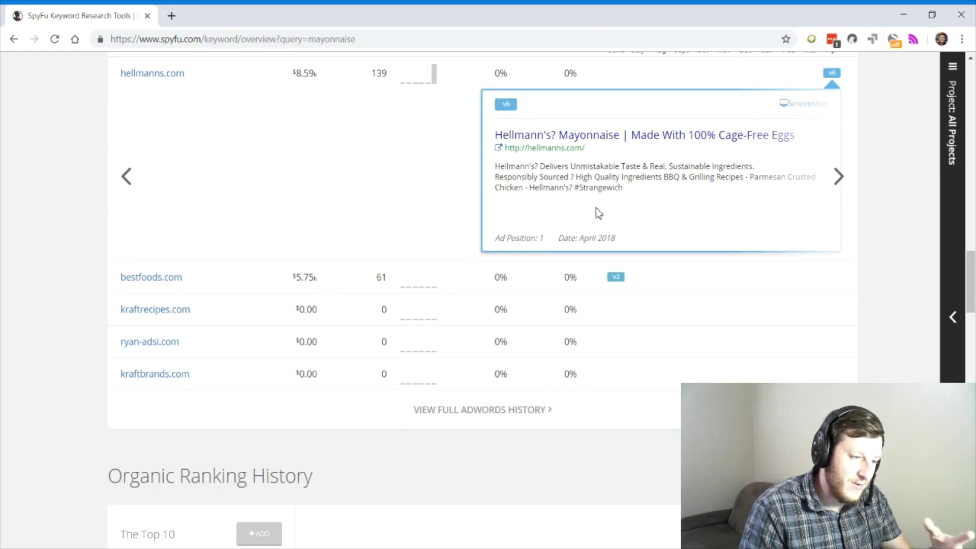
scroll(593, 211, down, 7)
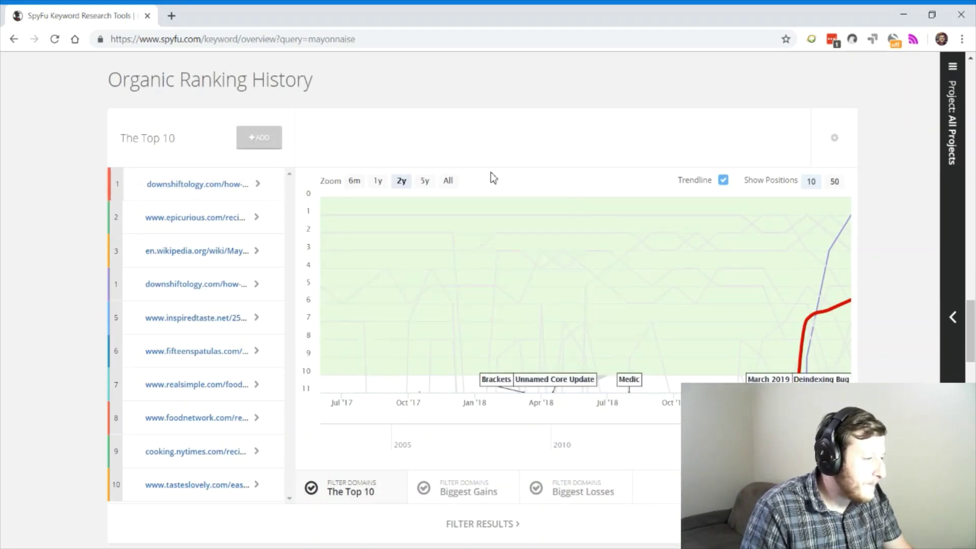
scroll(217, 117, down, 1)
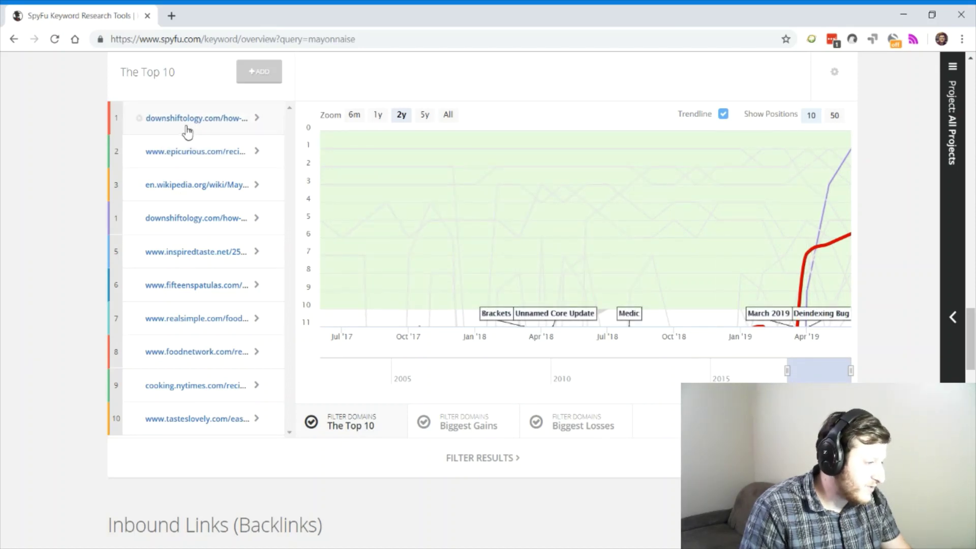
scroll(580, 234, down, 2)
scroll(235, 220, down, 1)
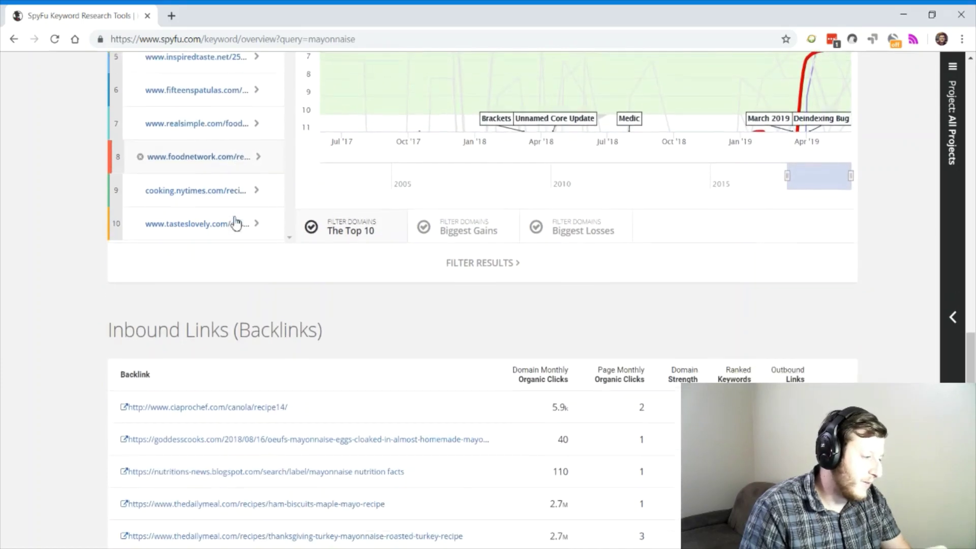
scroll(235, 220, up, 4)
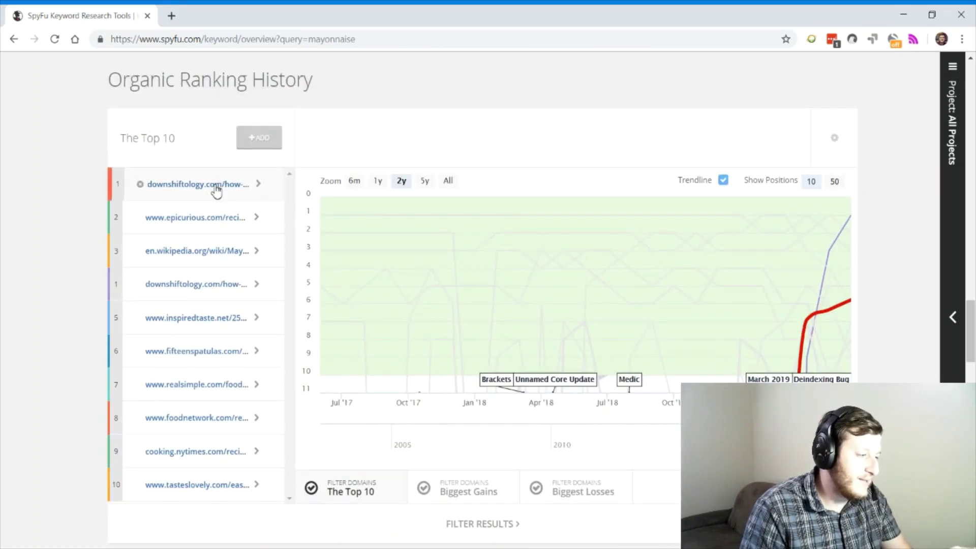
scroll(217, 188, down, 6)
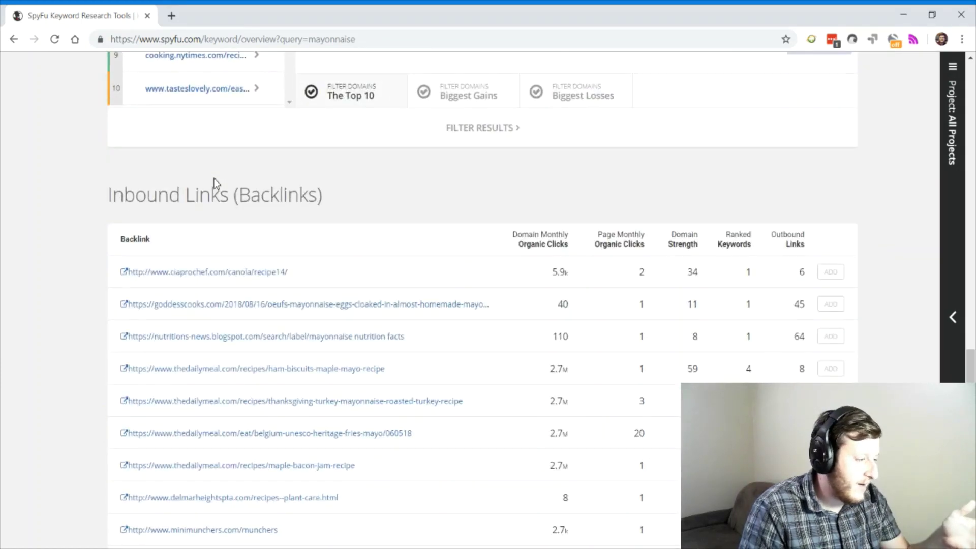
scroll(394, 216, down, 1)
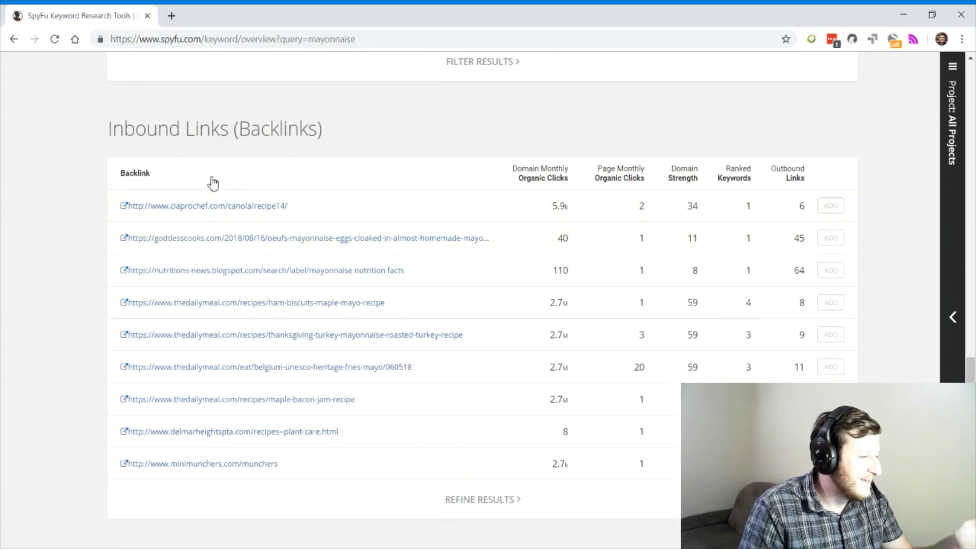
scroll(376, 190, down, 1)
scroll(376, 191, down, 1)
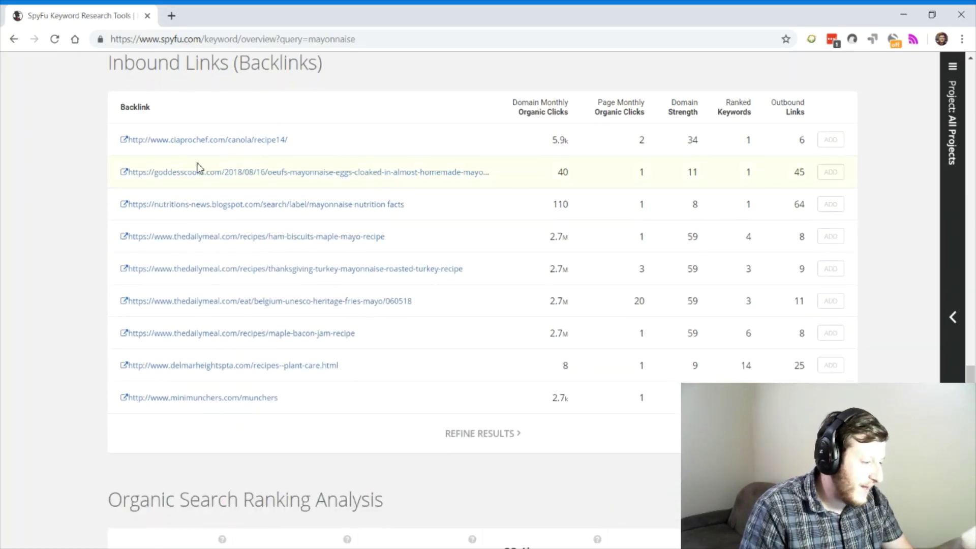
scroll(316, 388, down, 3)
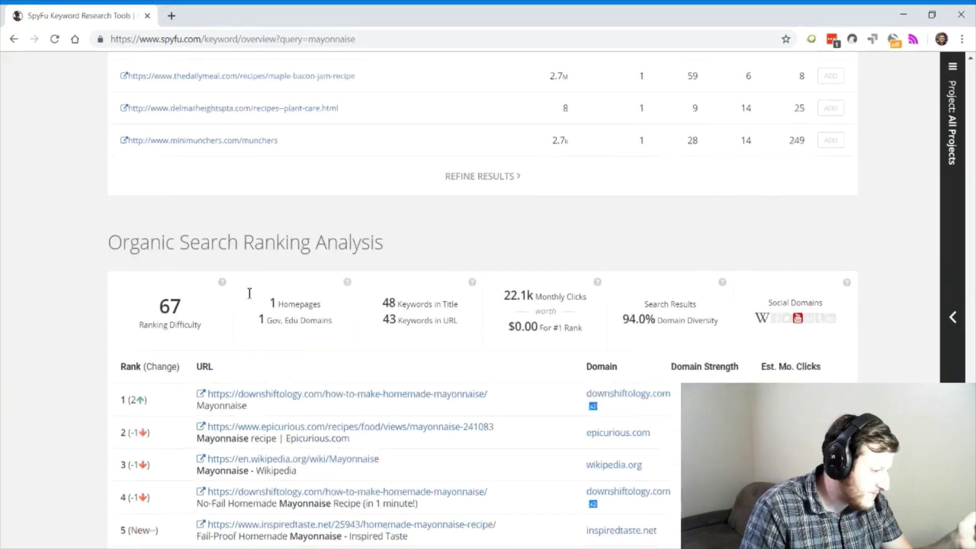
scroll(270, 281, down, 3)
scroll(312, 177, down, 1)
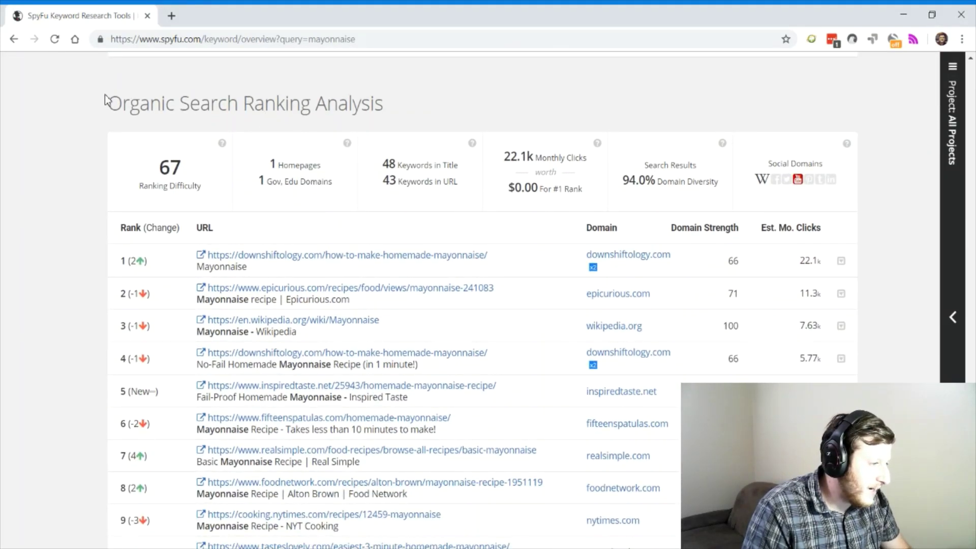
drag(104, 99, 418, 107)
click(316, 96)
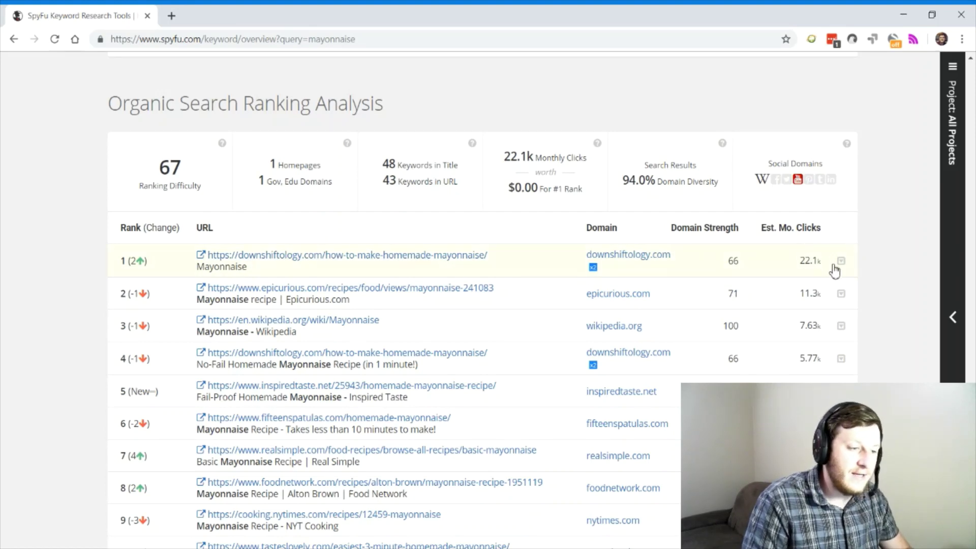
scroll(684, 271, down, 3)
scroll(756, 289, up, 3)
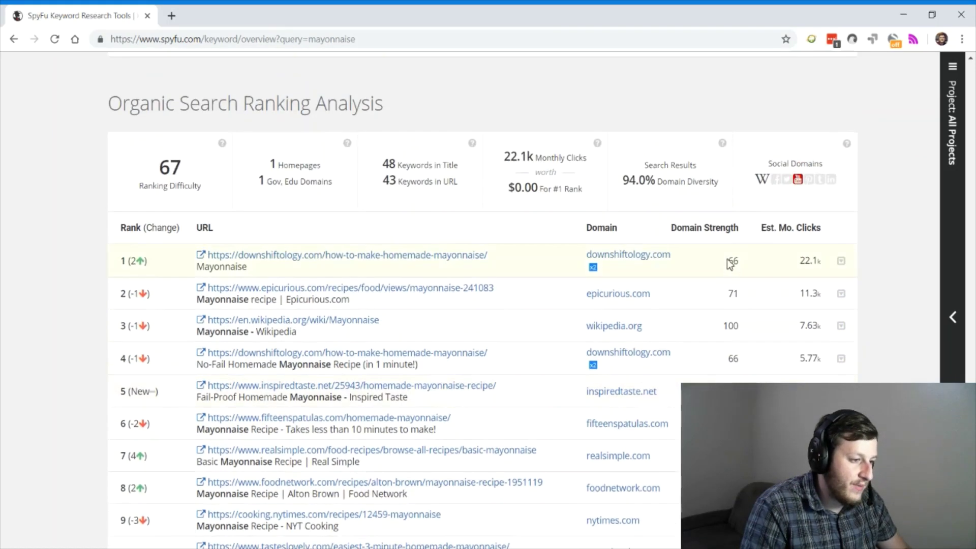
scroll(721, 272, down, 3)
Step: Scroll through the mayonnaise related keywords, top advertisers and Organic Ranking History
scroll(285, 196, down, 10)
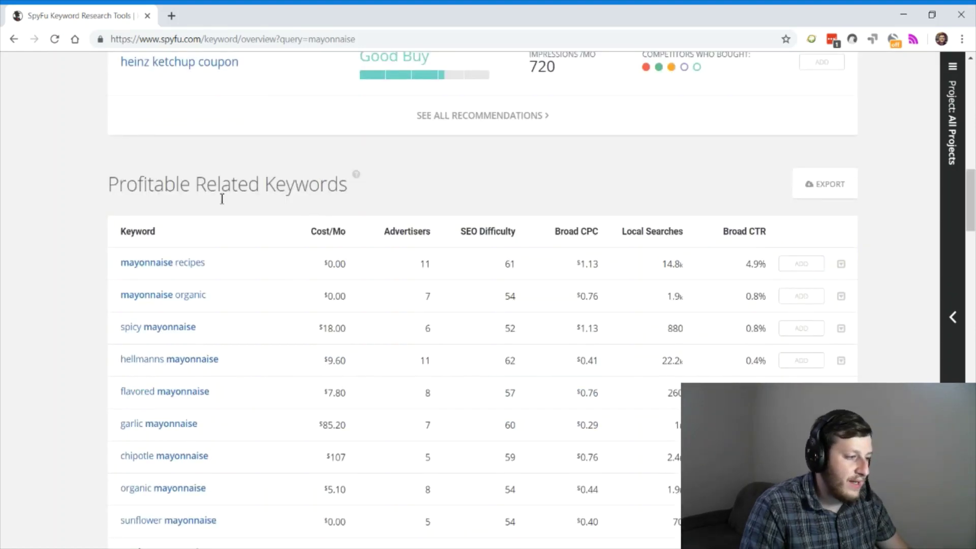
scroll(334, 190, down, 1)
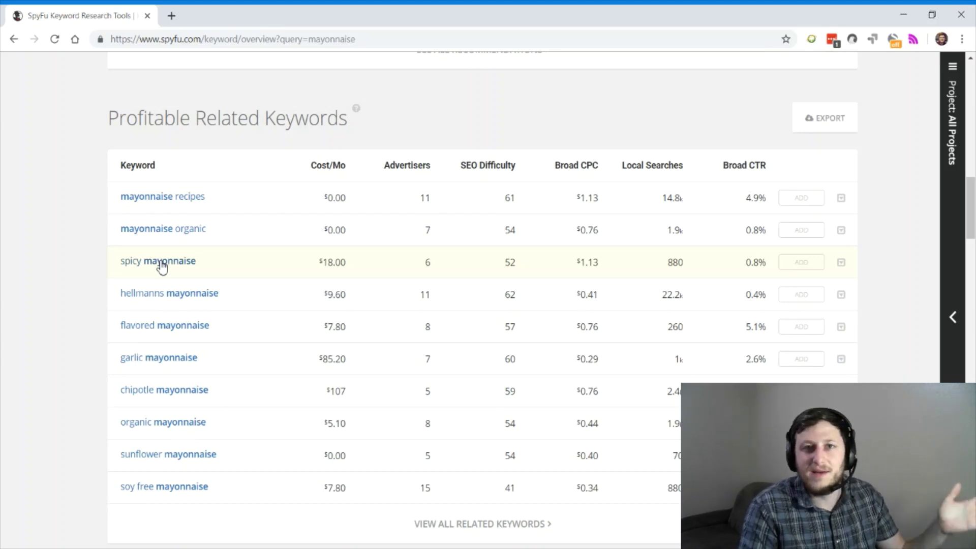
scroll(315, 270, down, 8)
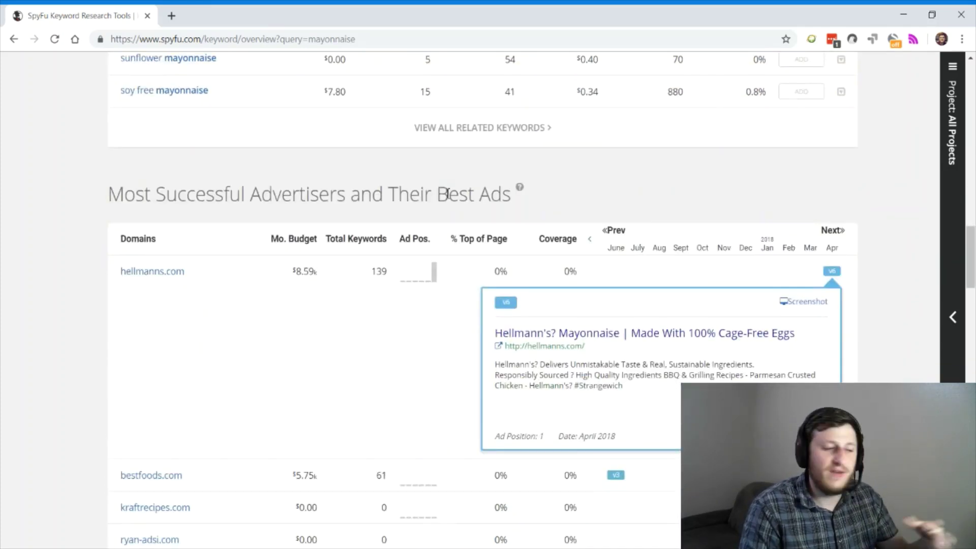
scroll(447, 193, down, 11)
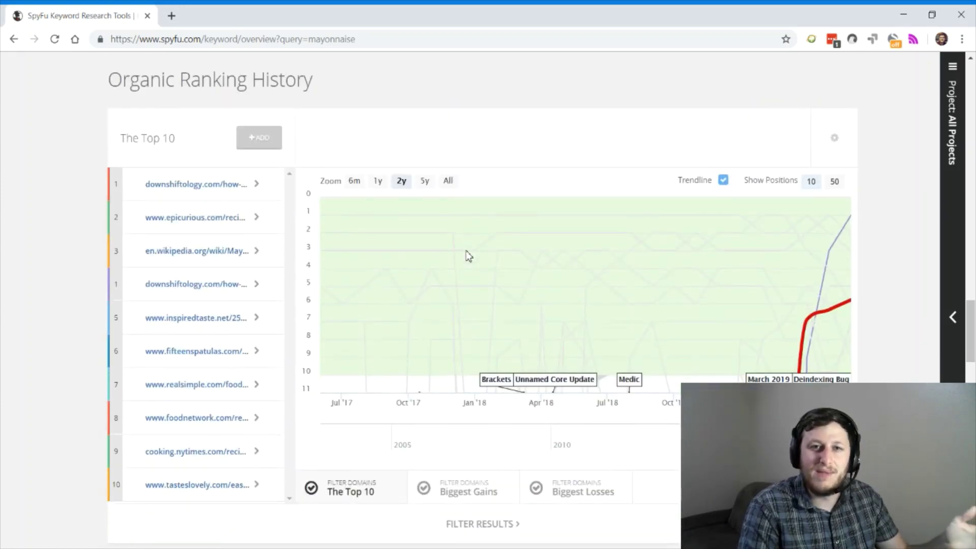
scroll(468, 256, down, 5)
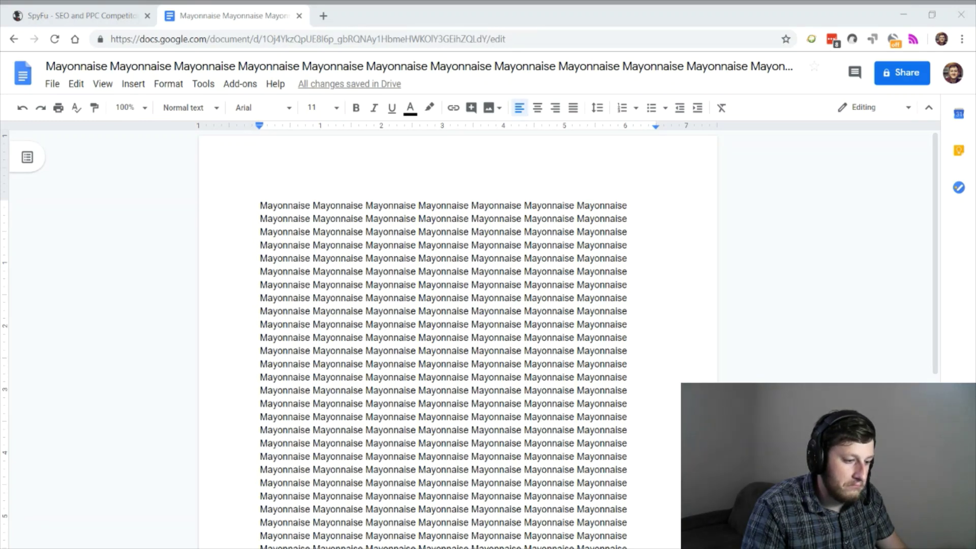
Step: Close the Mayonnaise document with Ctrl+W to return to hellmanns.com's SEO Overview
key(ctrl+w)
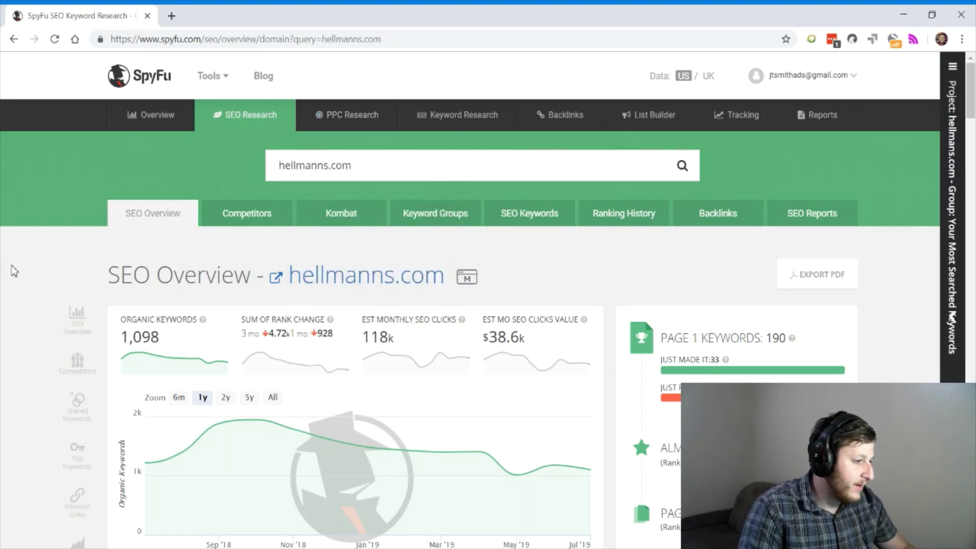
mouse_move(235, 116)
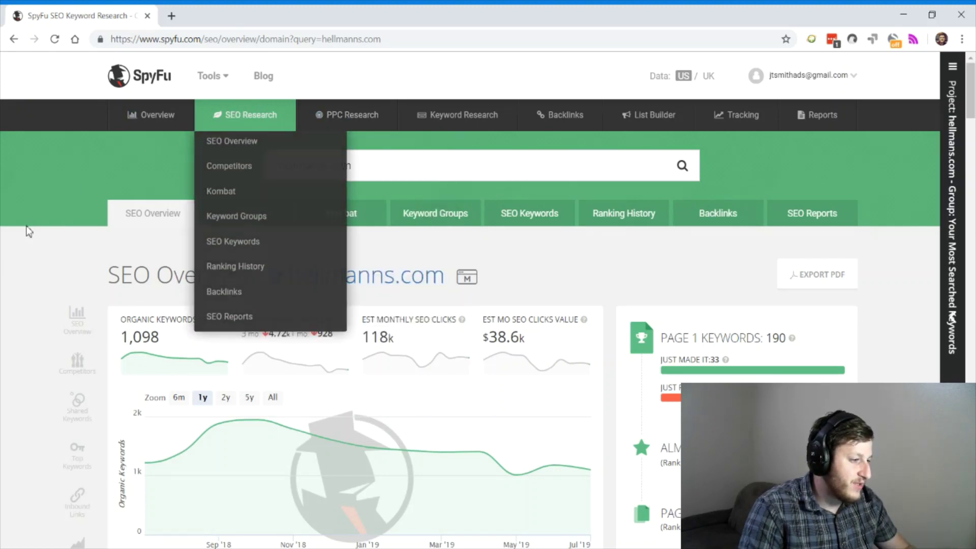
click(346, 162)
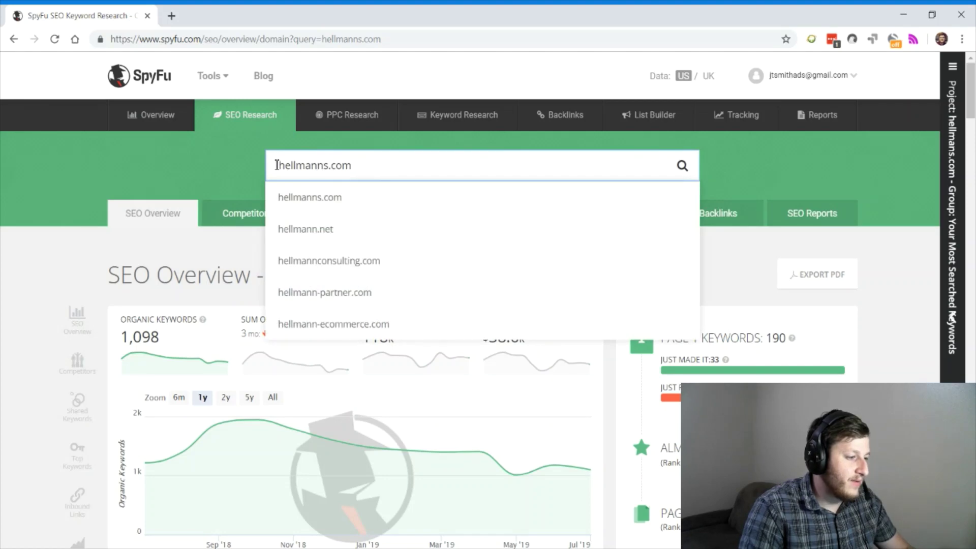
drag(276, 164, 447, 164)
click(65, 270)
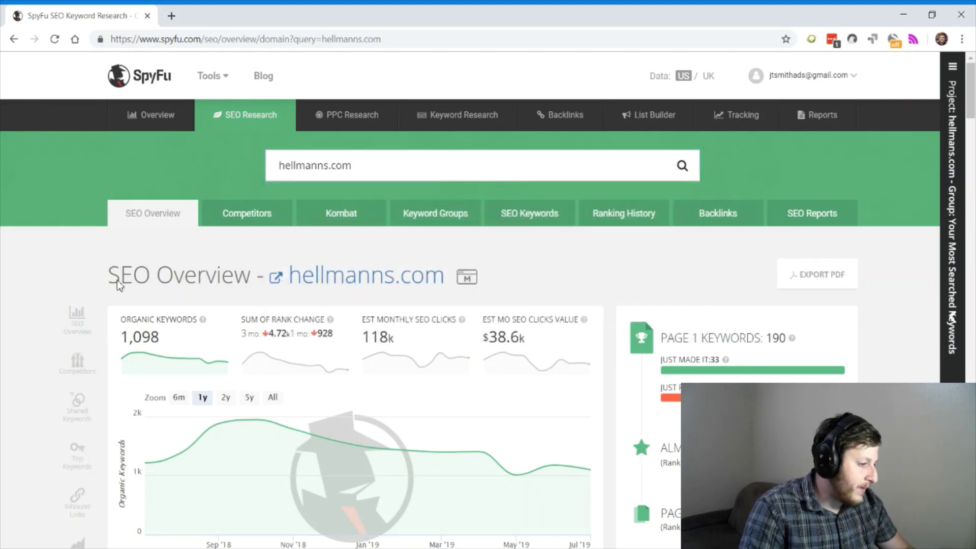
scroll(783, 348, down, 5)
scroll(783, 348, up, 5)
scroll(783, 348, down, 5)
scroll(682, 337, down, 2)
scroll(683, 338, up, 1)
scroll(681, 333, up, 1)
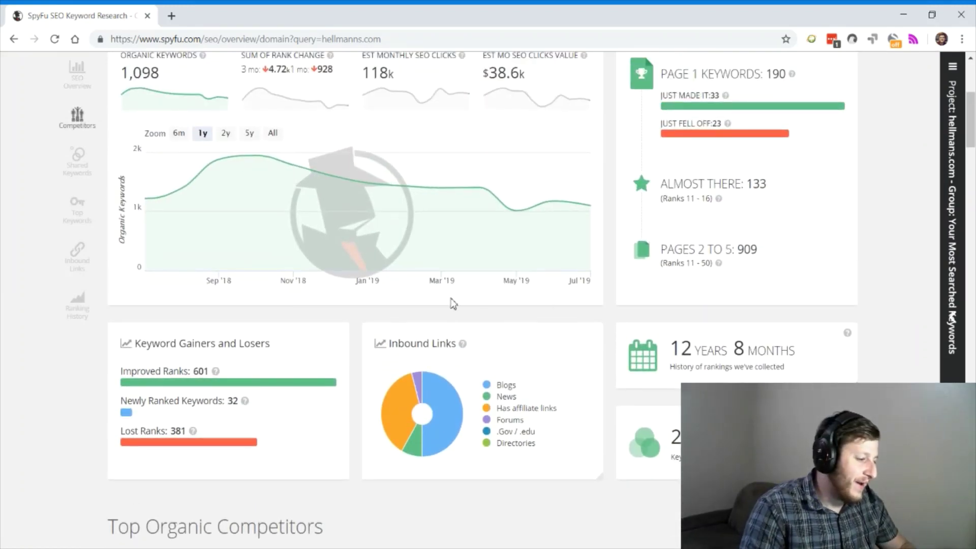
scroll(453, 305, down, 5)
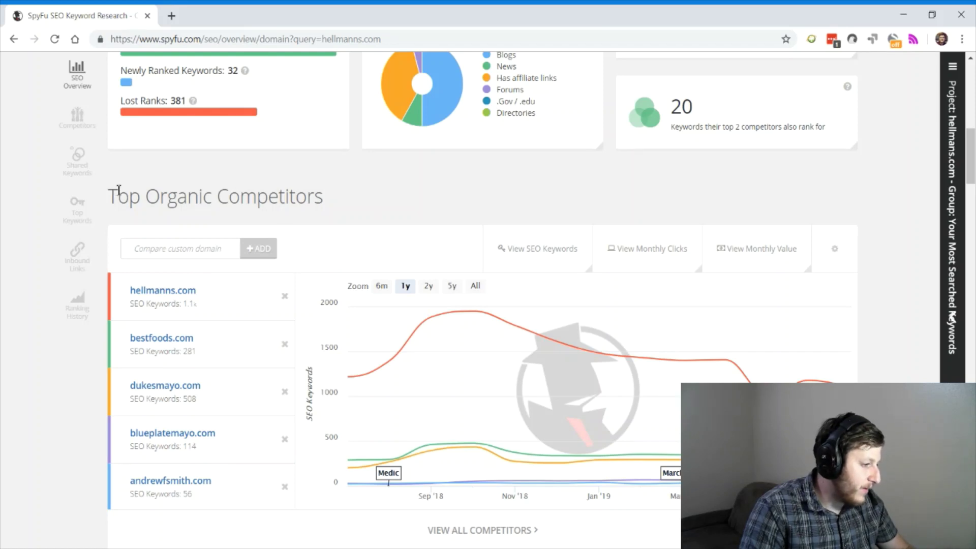
Step: Look over the Top Organic Competitors and the Kombat section of hellmanns.com's overview
drag(118, 190, 319, 207)
click(302, 208)
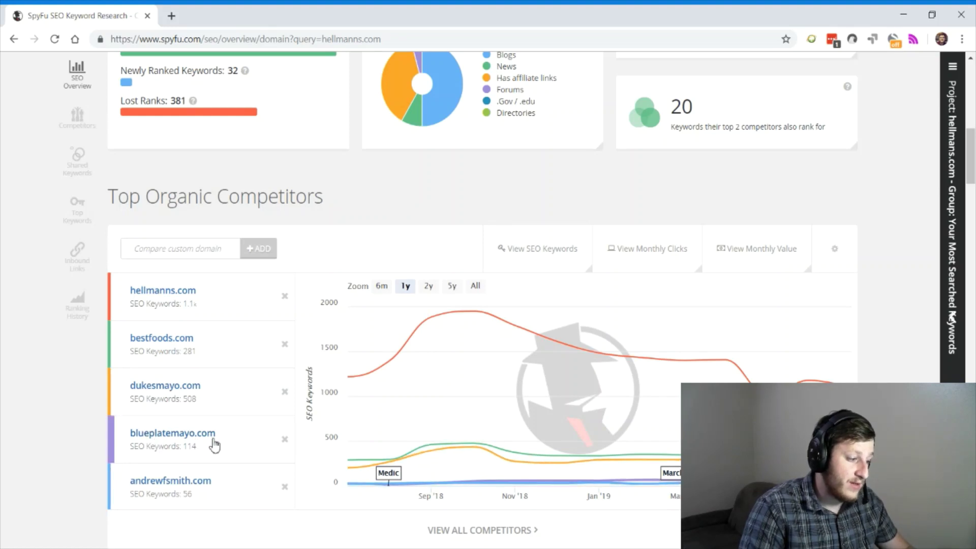
mouse_move(684, 376)
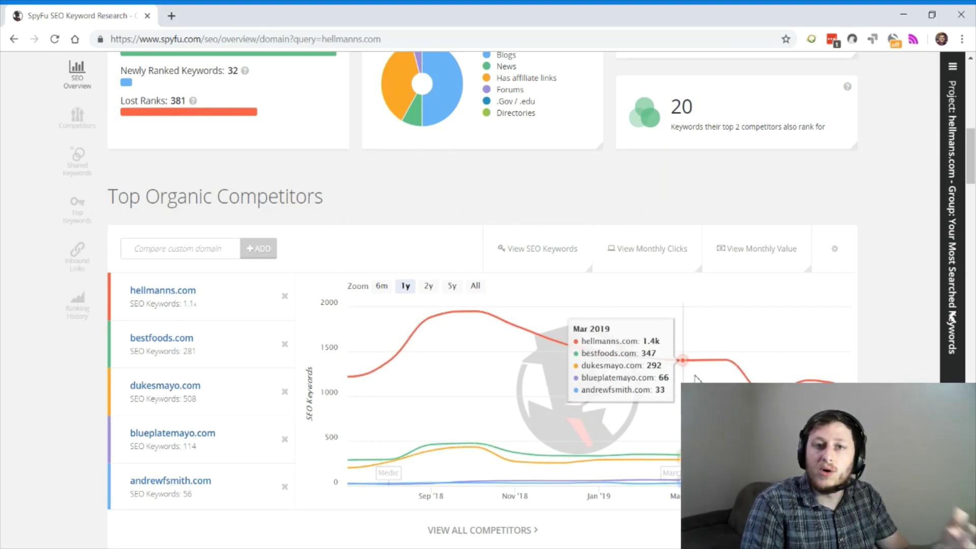
scroll(661, 362, down, 6)
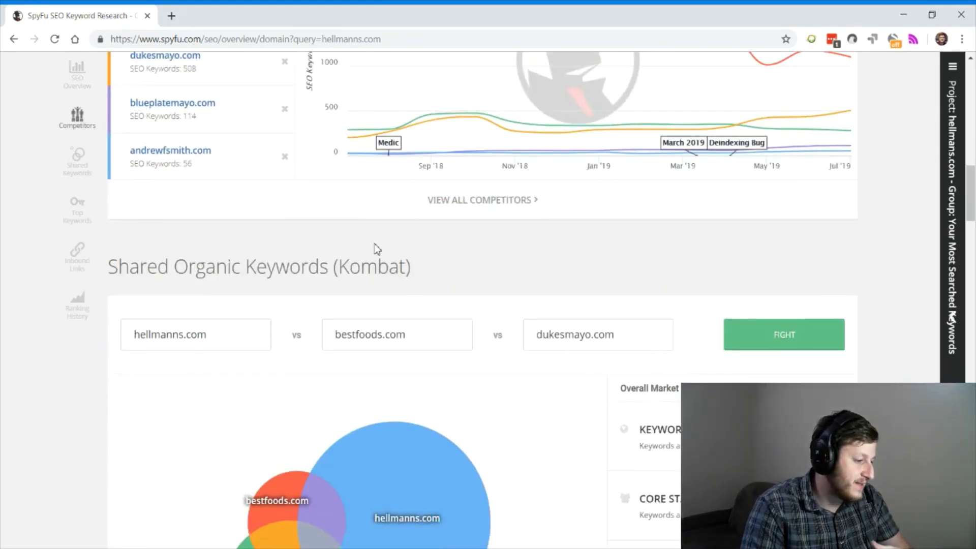
scroll(377, 253, down, 4)
scroll(534, 271, up, 3)
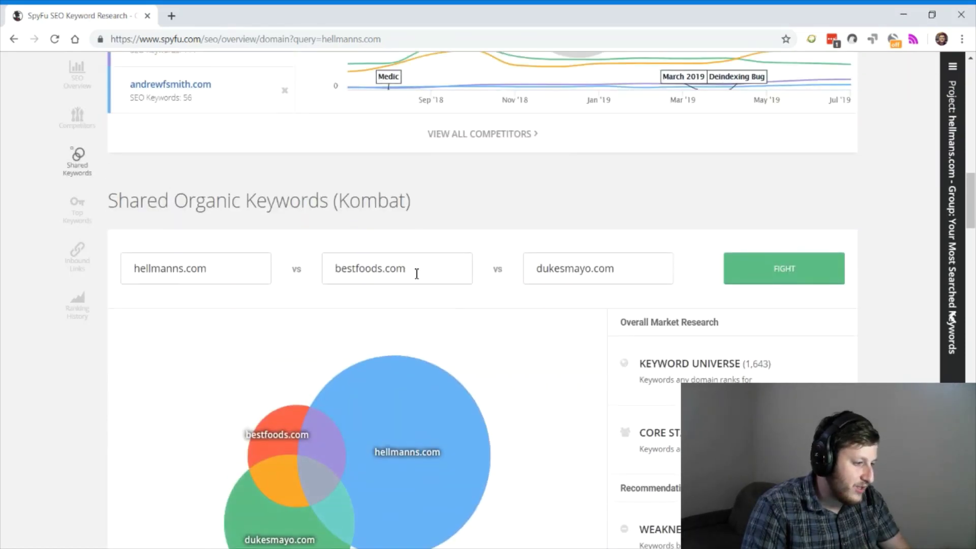
scroll(632, 337, down, 8)
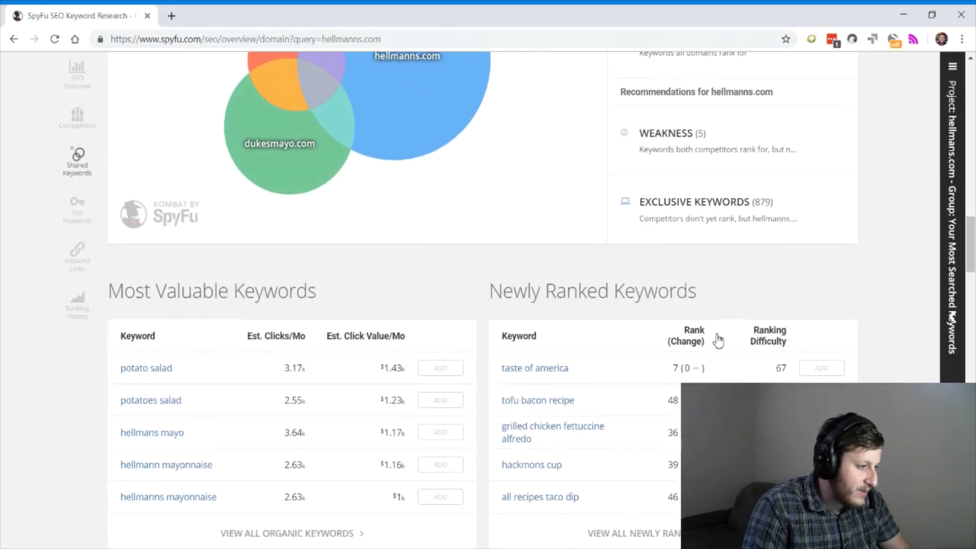
scroll(428, 257, up, 8)
scroll(411, 251, up, 8)
scroll(407, 318, down, 5)
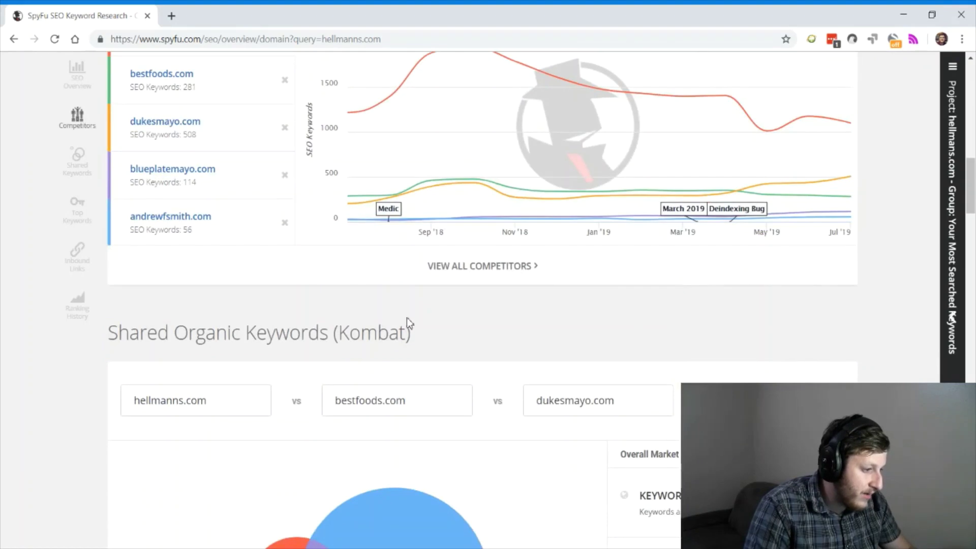
Step: Replace bestfoods.com with blueplatemayo.com in the Kombat comparison and refresh it
click(374, 406)
double_click(374, 405)
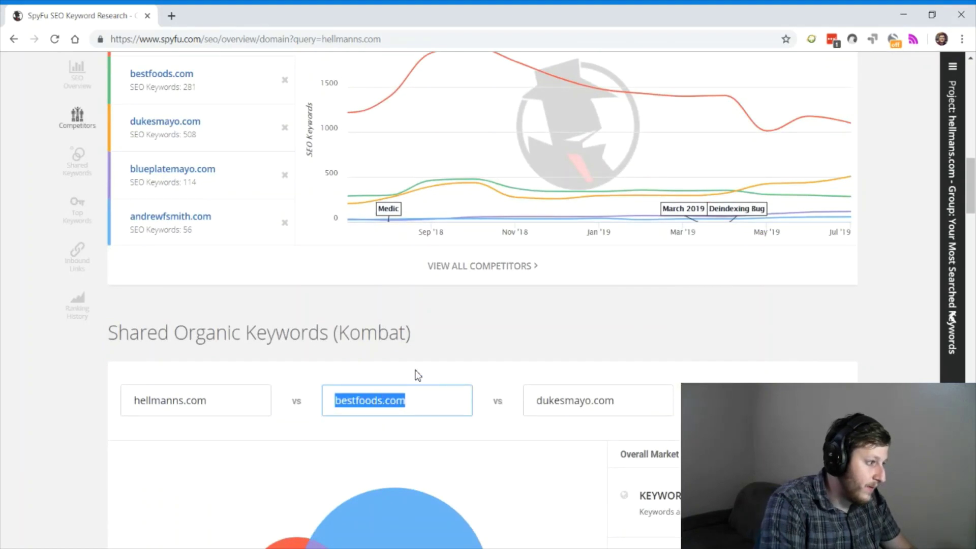
text(blueplate)
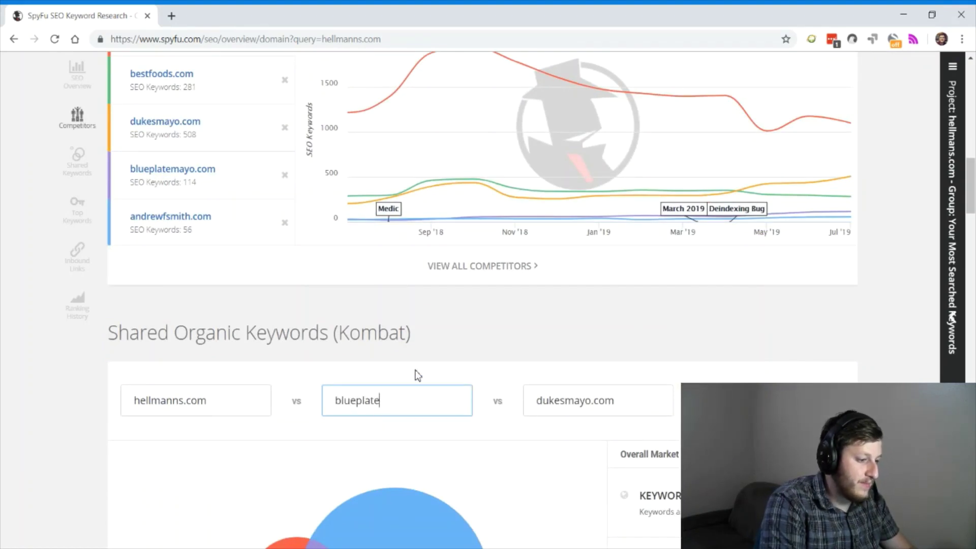
text(mayo.com)
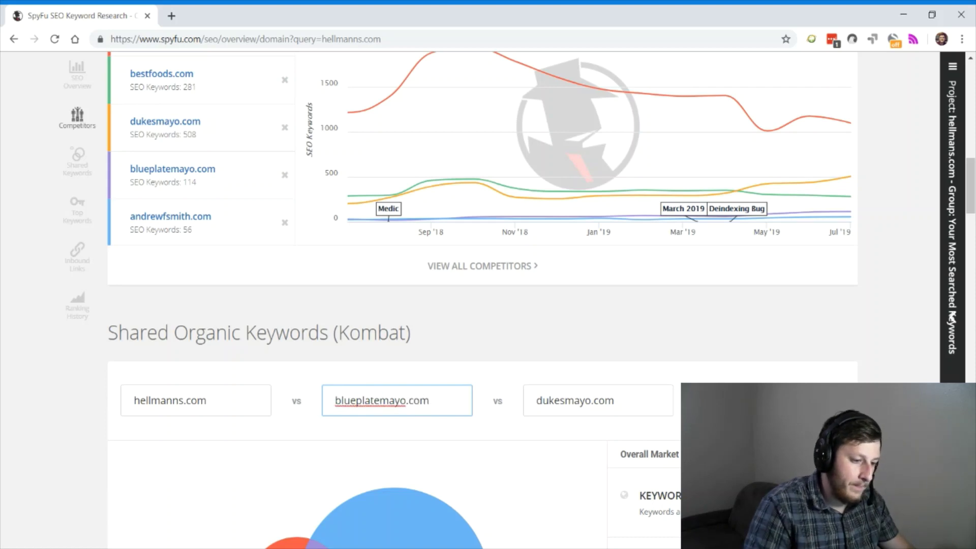
click(799, 399)
scroll(905, 329, down, 5)
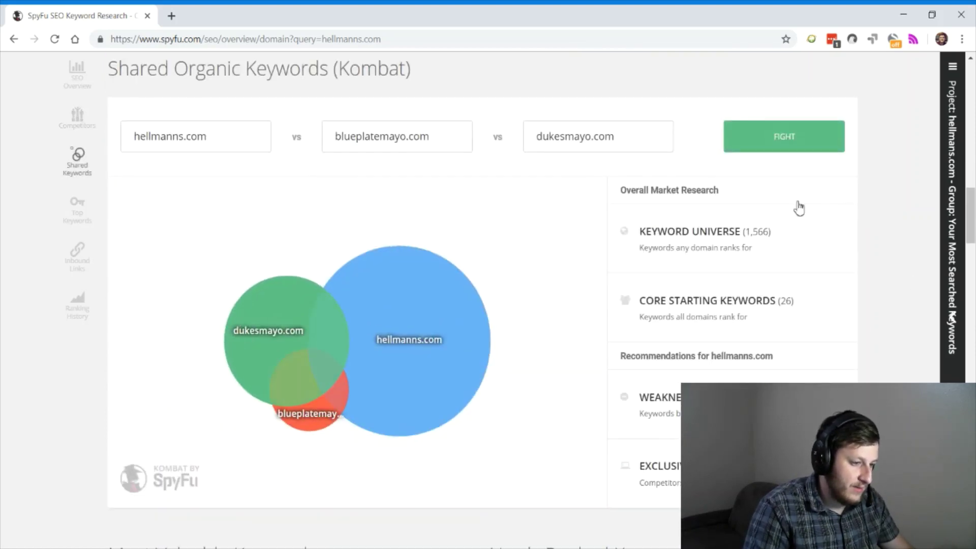
mouse_move(330, 350)
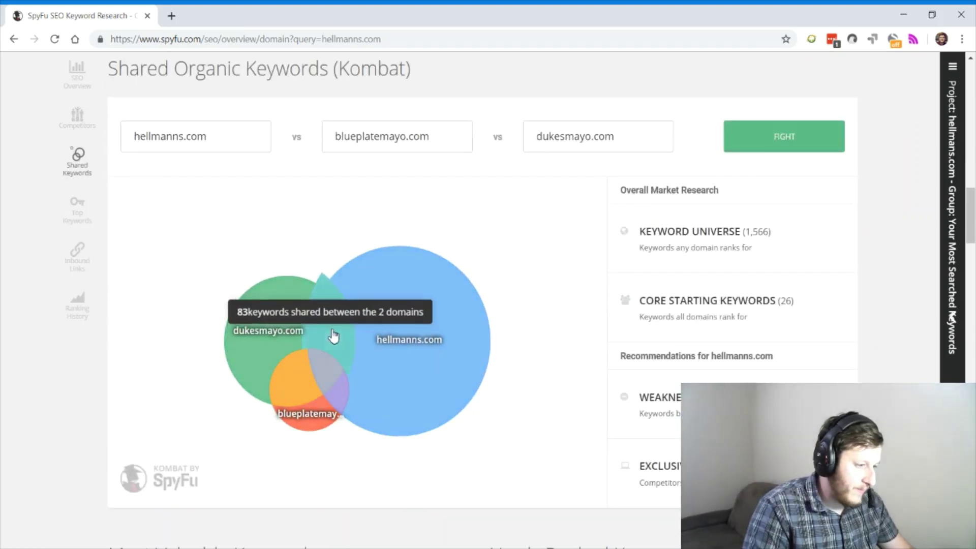
Step: Show keywords shared by all three domains, then those shared by hellmanns.com and dukesmayo.com
click(326, 382)
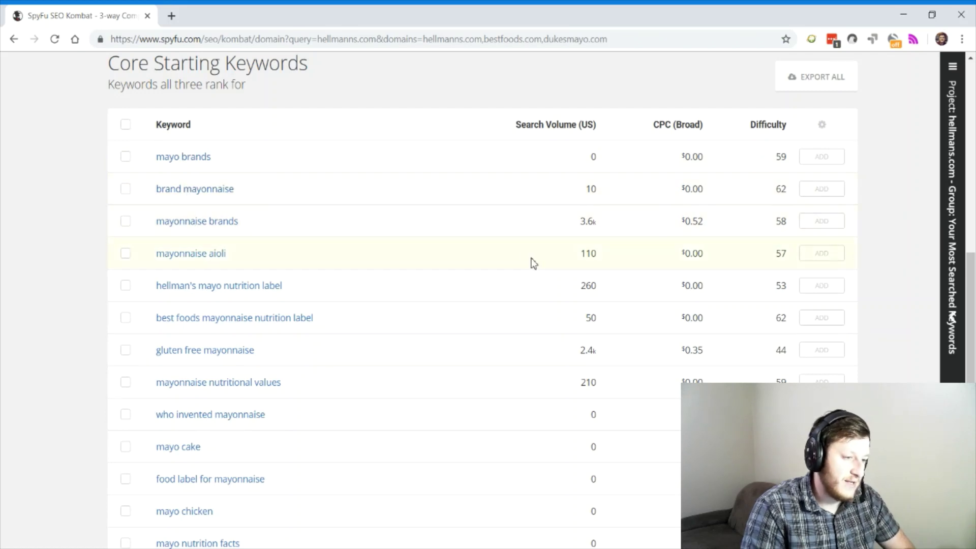
scroll(534, 263, up, 9)
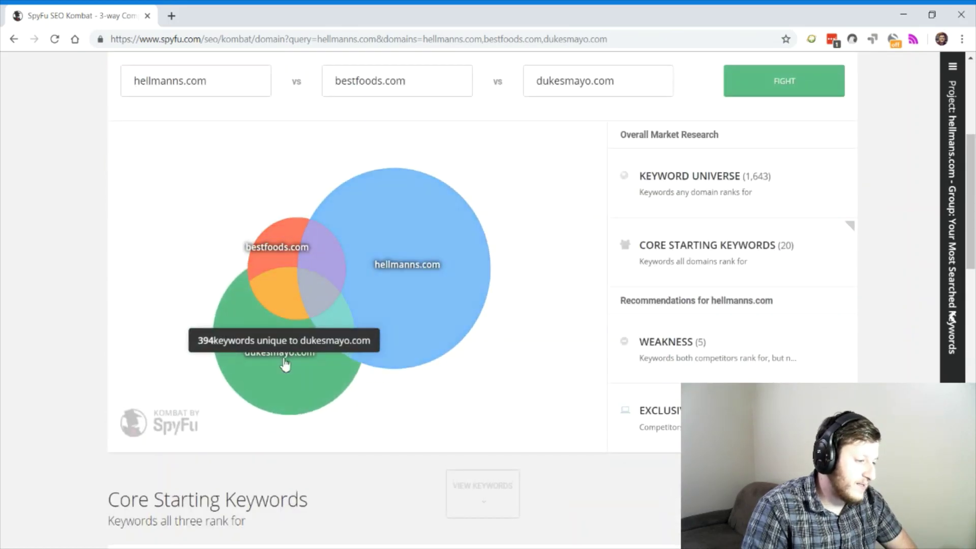
click(353, 362)
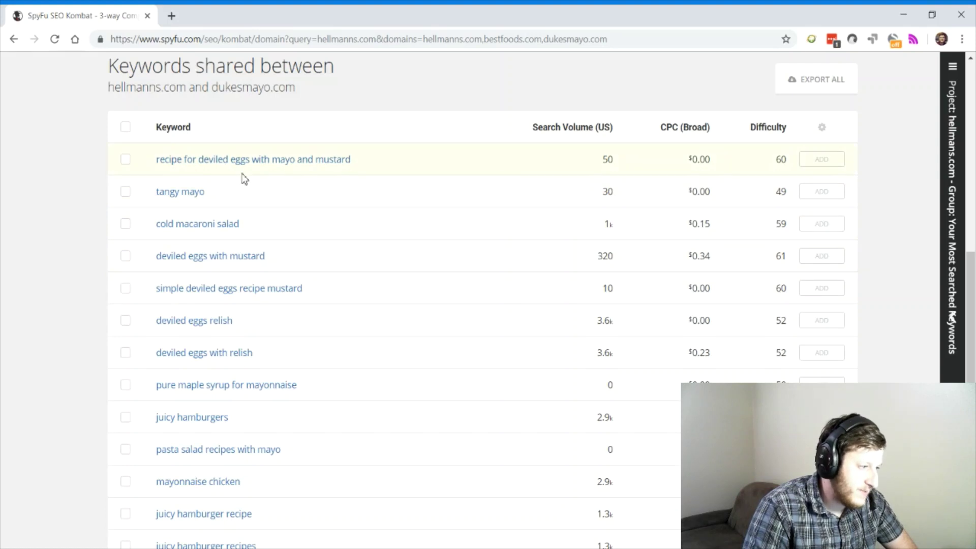
scroll(630, 204, up, 8)
mouse_move(328, 219)
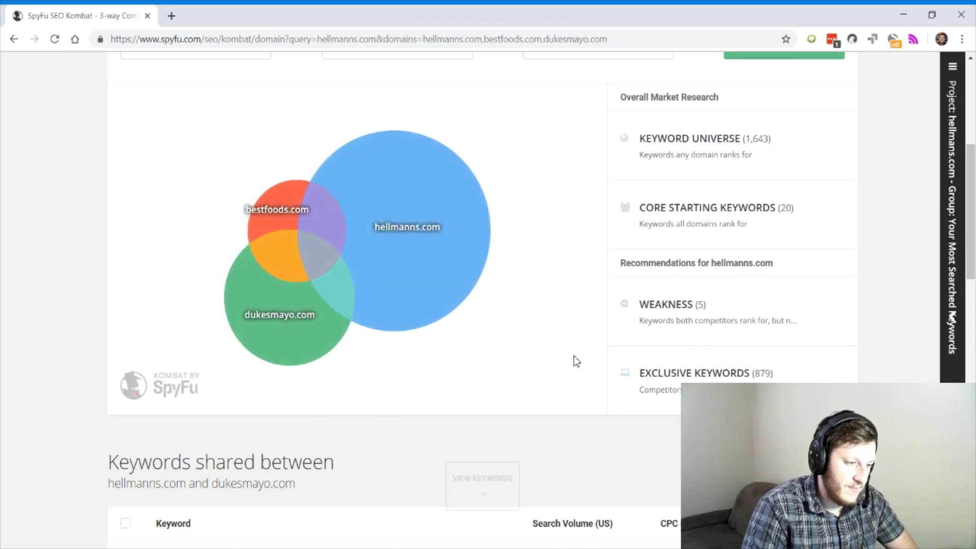
scroll(573, 360, up, 3)
Step: List the 879 keywords exclusive to hellmanns.com from the Venn diagram
mouse_move(419, 345)
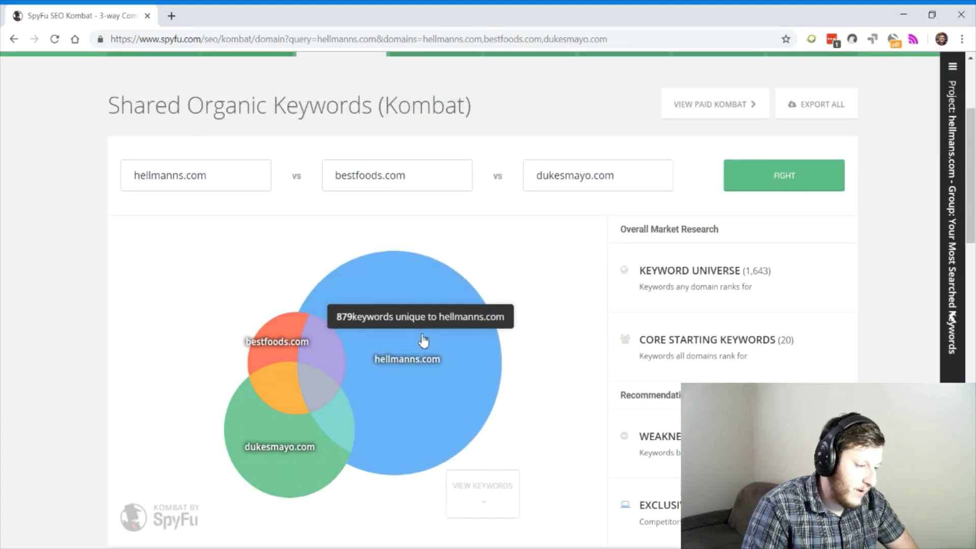
click(423, 340)
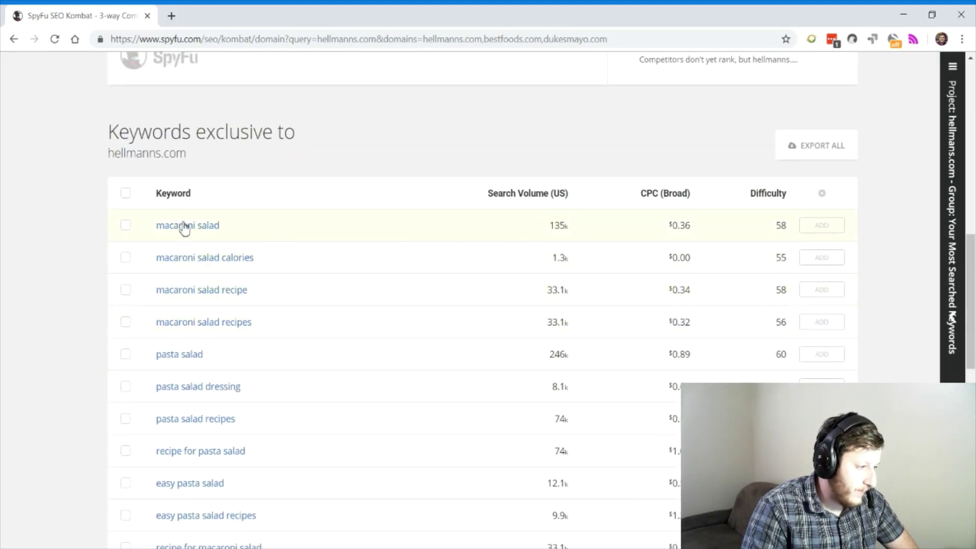
scroll(473, 358, up, 6)
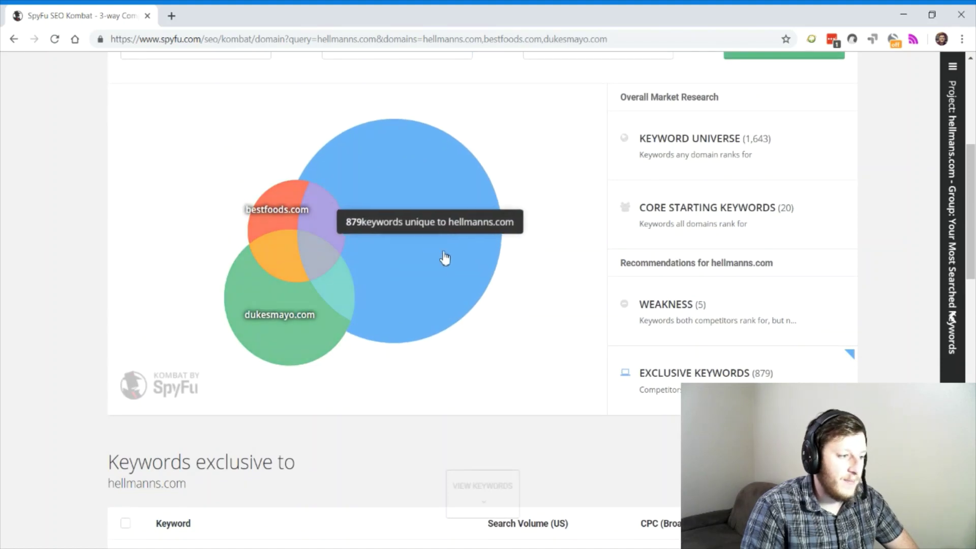
scroll(554, 342, down, 6)
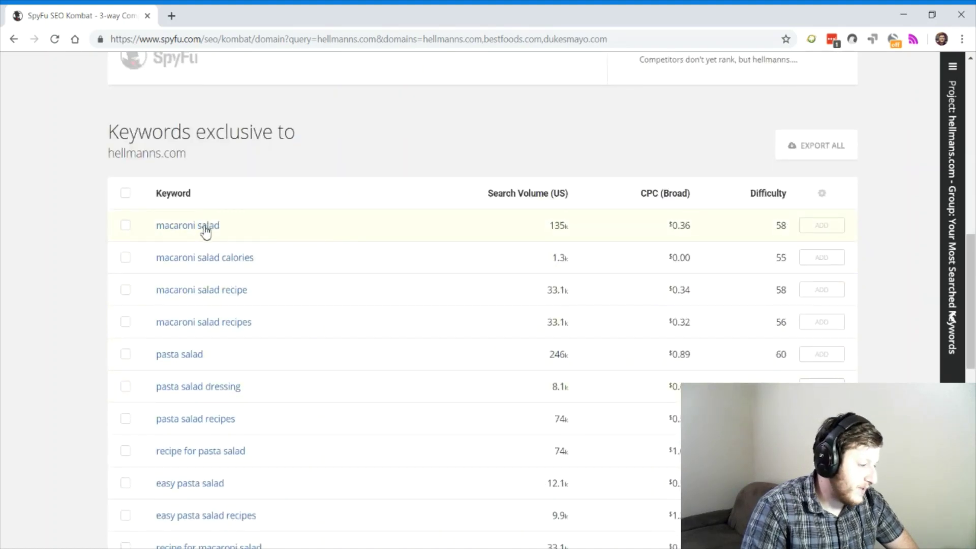
scroll(461, 365, down, 5)
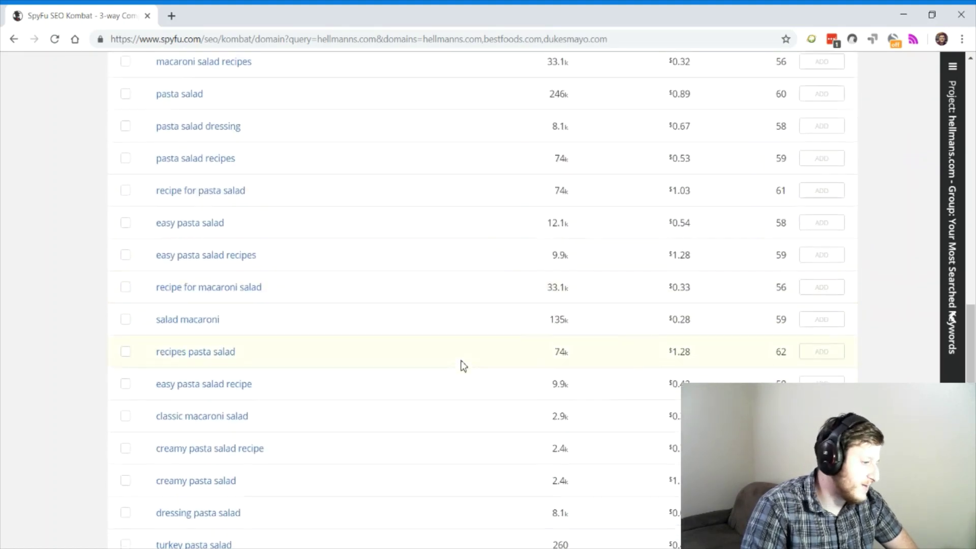
scroll(463, 364, up, 7)
scroll(463, 364, up, 5)
mouse_move(472, 318)
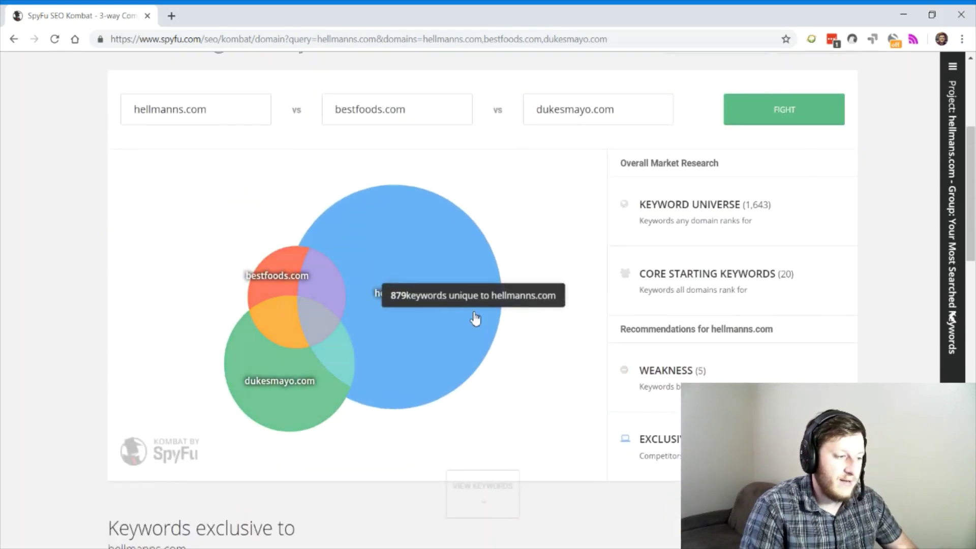
scroll(535, 308, up, 5)
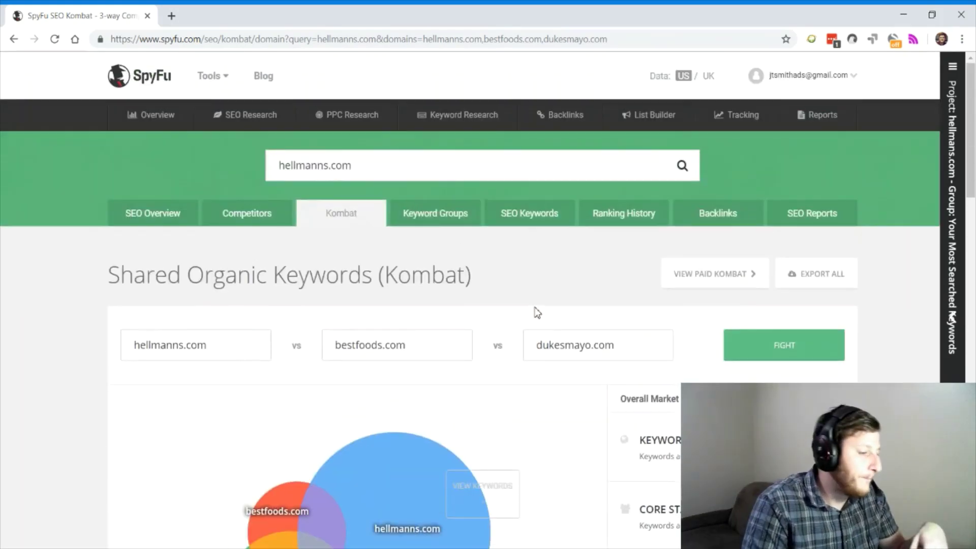
Step: Load the hellmanns.com PPC Overview showing 839 paid keywords, 9.79k clicks and an $8.59k budget
click(347, 114)
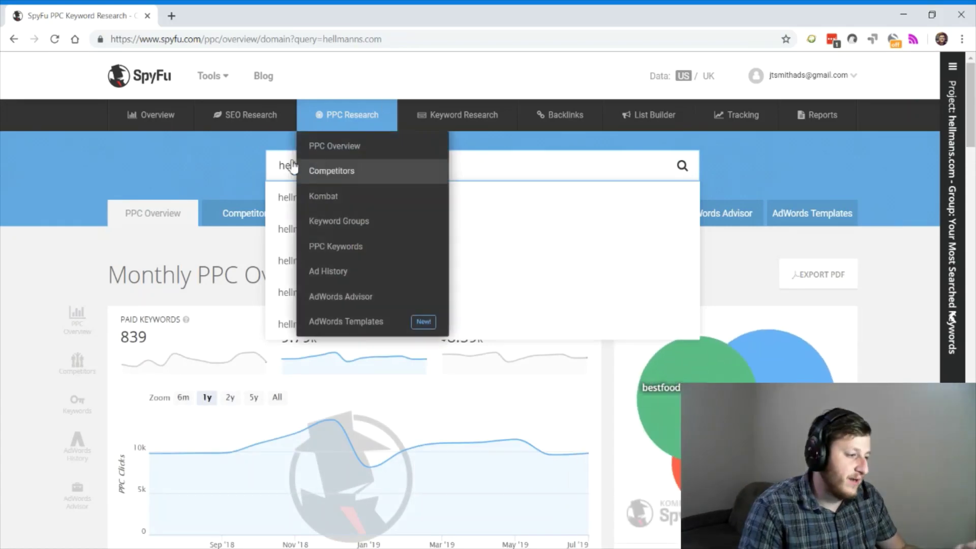
click(43, 251)
scroll(653, 247, down, 10)
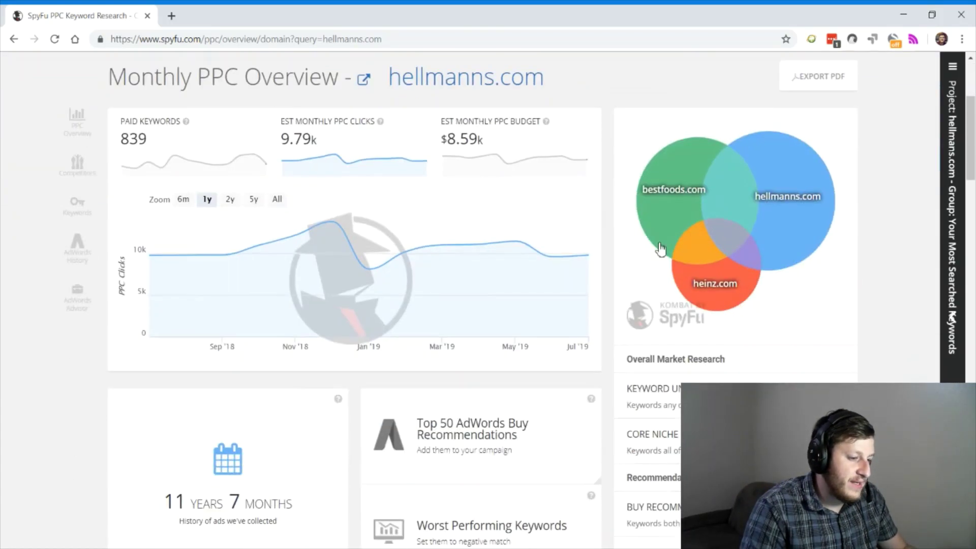
scroll(656, 248, down, 4)
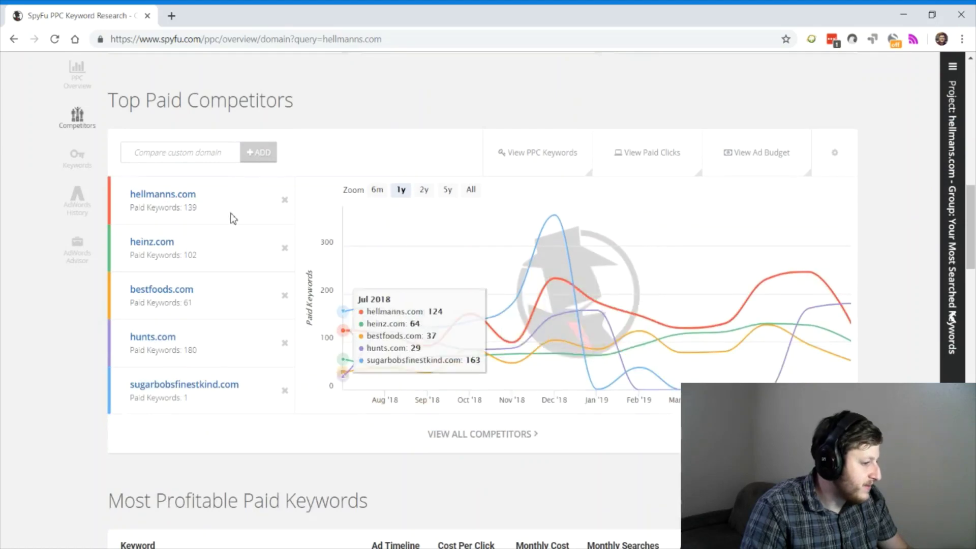
scroll(213, 218, up, 9)
scroll(411, 195, up, 5)
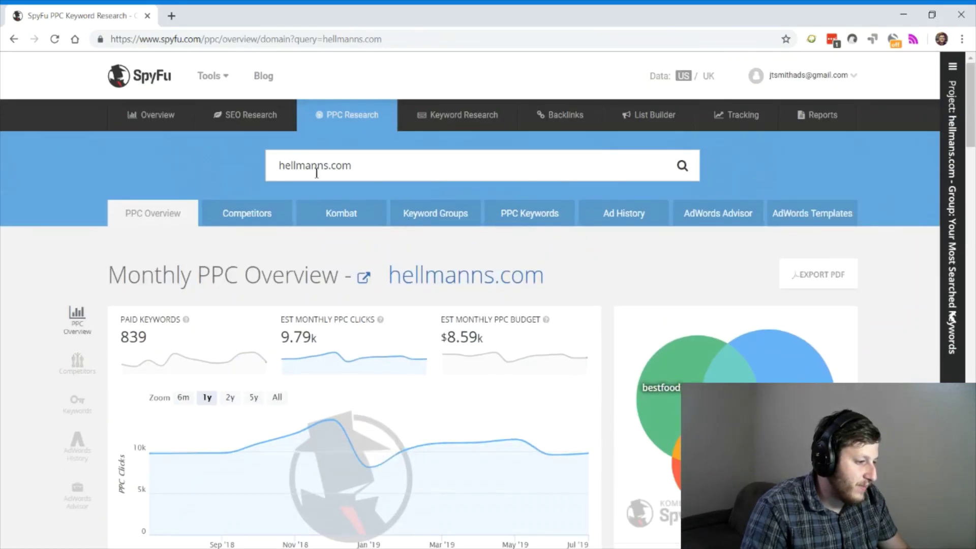
Step: Review hellmanns.com's Ad History, led by 'recipe for turkey burgers' at 2.39k clicks/month and $1.17 CPC
click(618, 220)
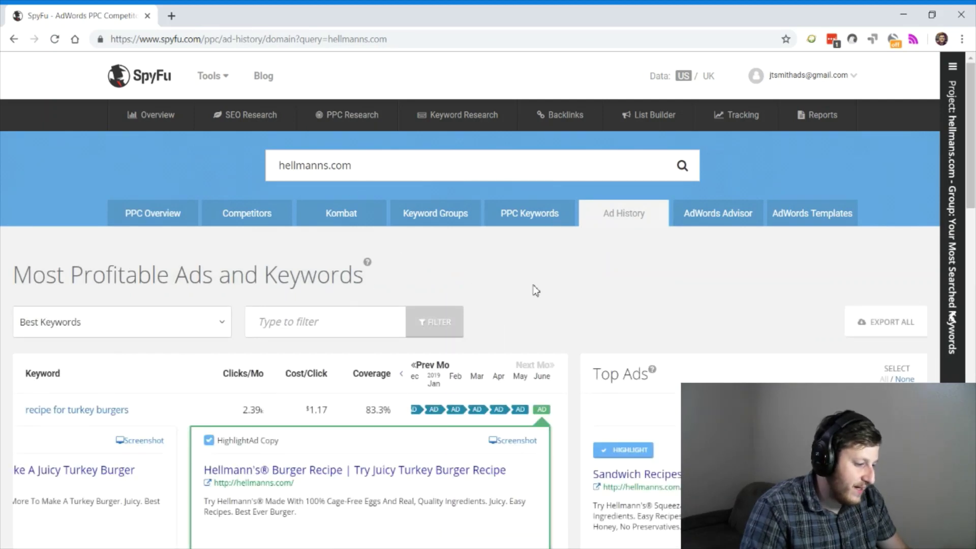
scroll(535, 291, down, 3)
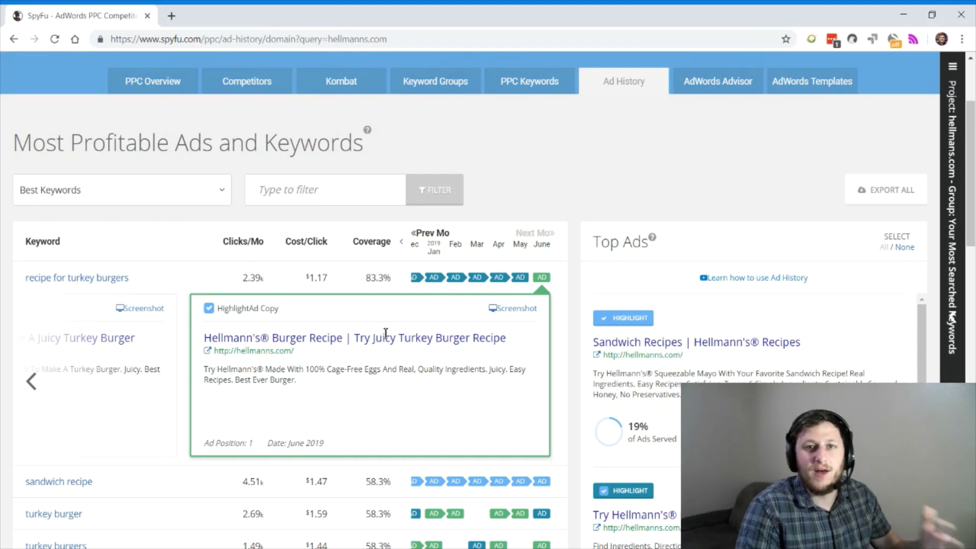
scroll(721, 301, up, 3)
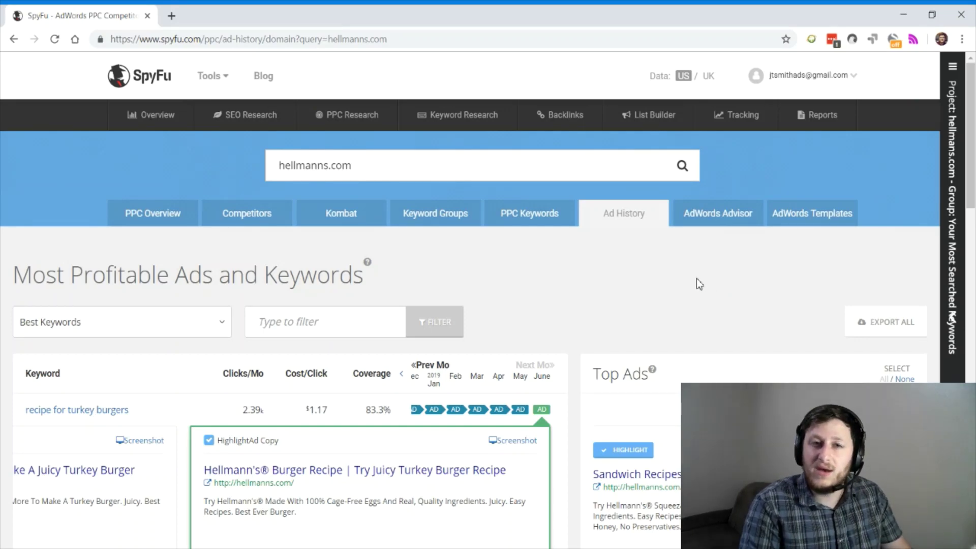
scroll(697, 279, down, 1)
scroll(698, 283, down, 1)
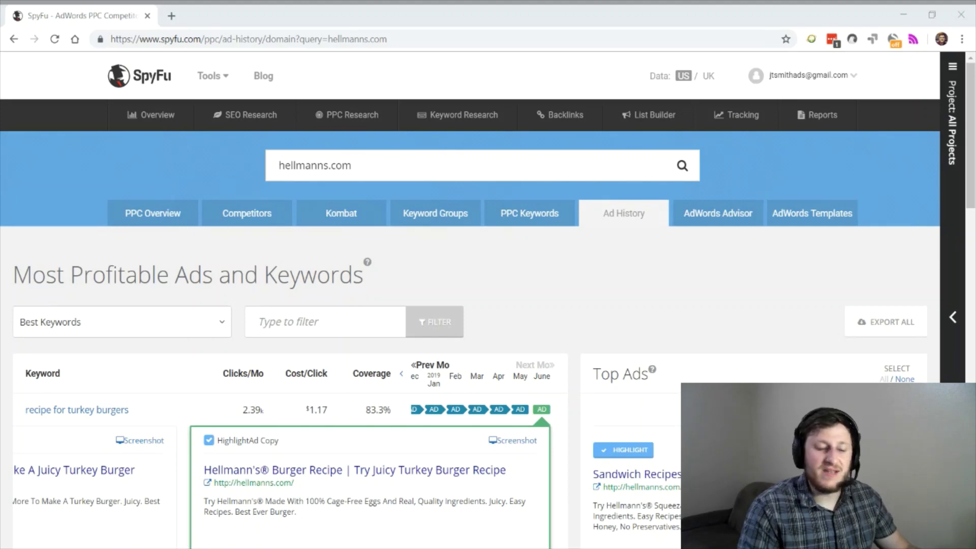
Step: Create a new project named Hellmanns.com for the Hellmanns.com domain from the Projects panel
click(728, 359)
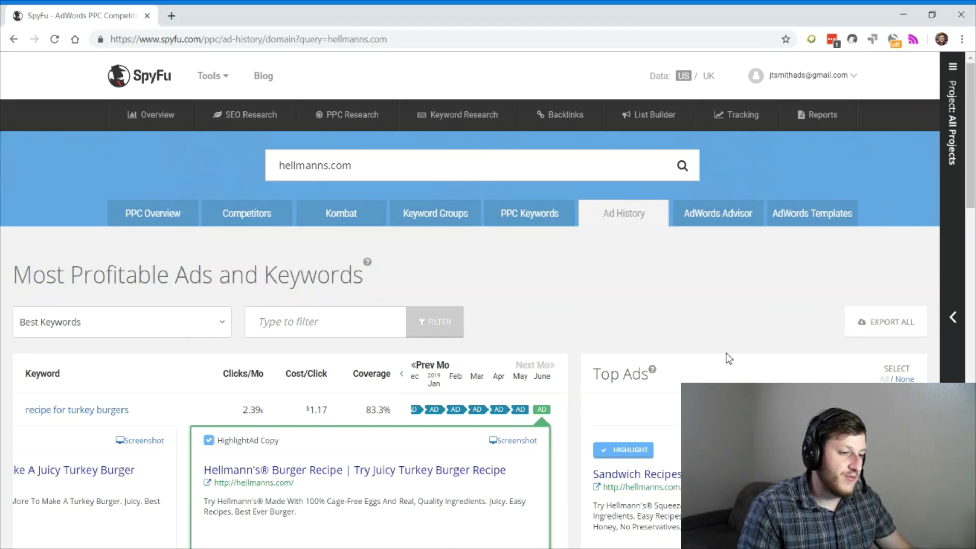
click(949, 109)
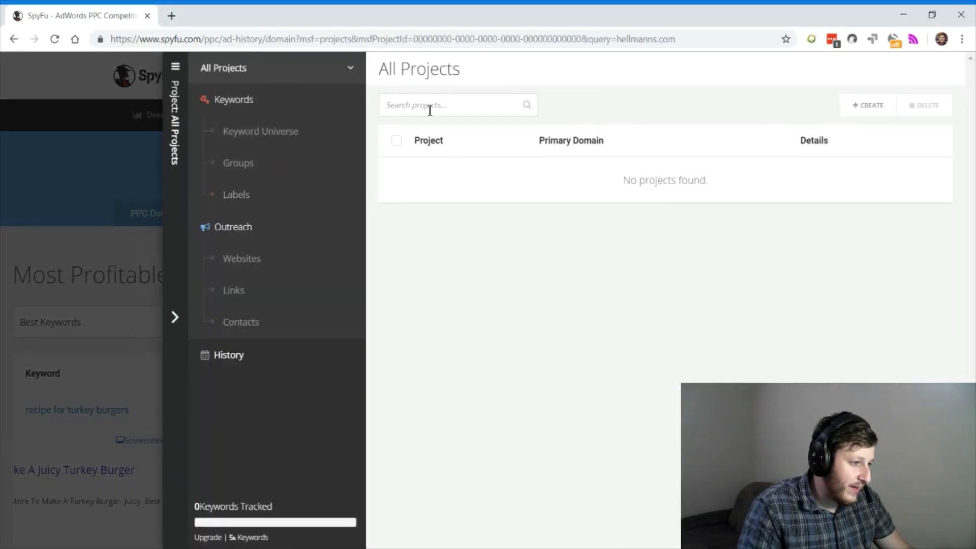
click(429, 105)
click(712, 76)
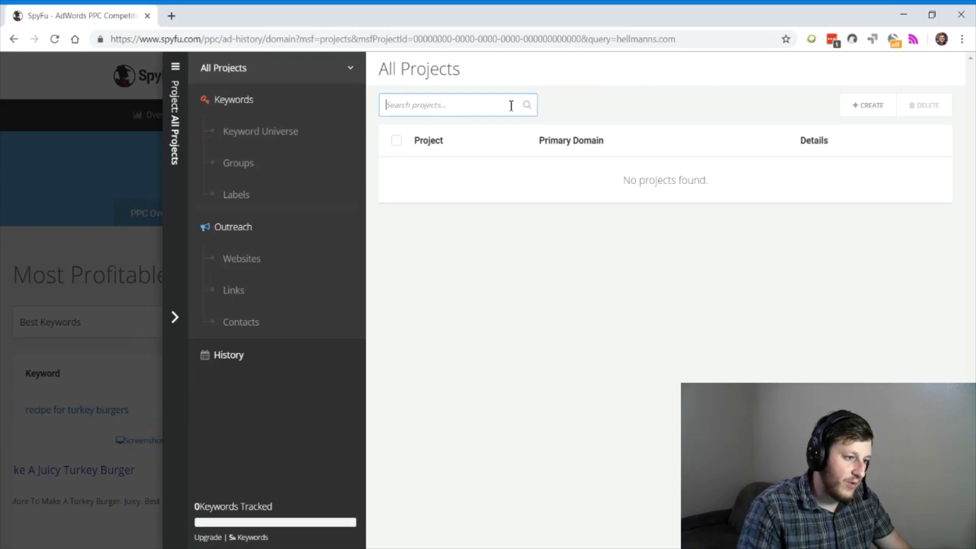
click(867, 105)
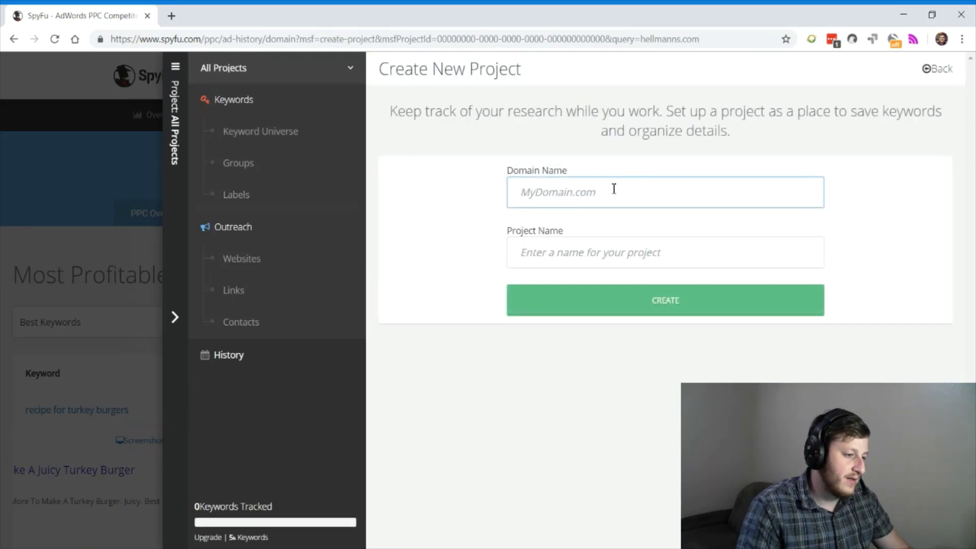
text(Hellmanns.com)
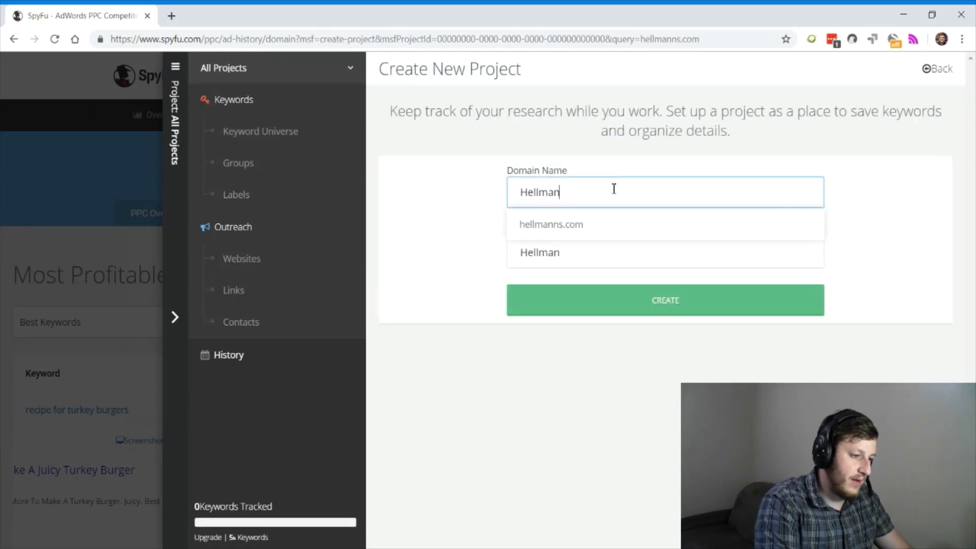
click(627, 312)
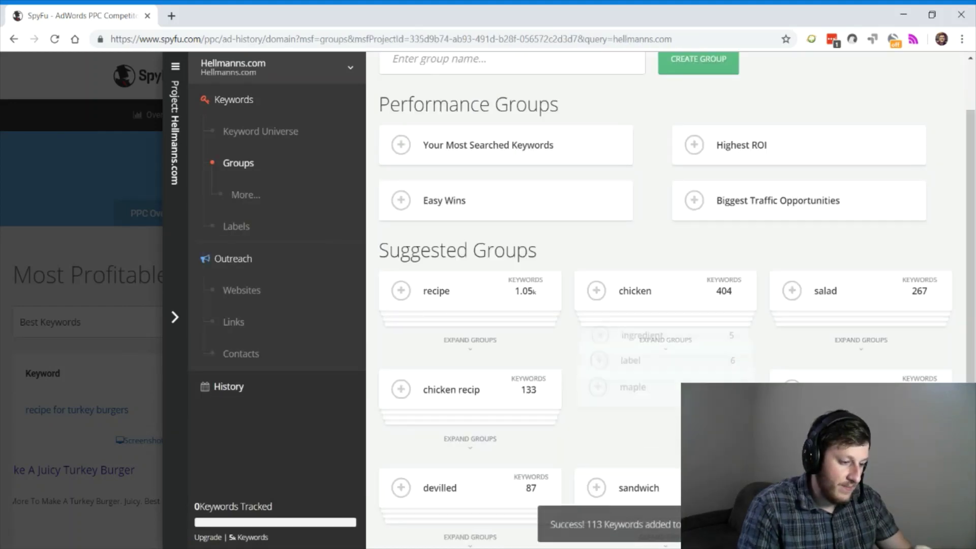
Step: Scroll through the Hellmanns.com project's 'mayonnaise - All' group page with its July 21, 2019 metrics
scroll(693, 360, down, 15)
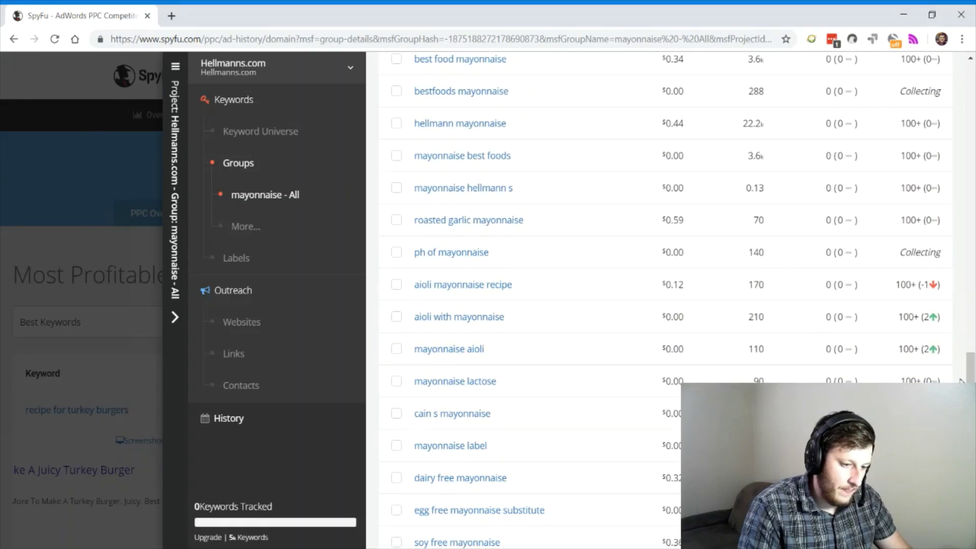
scroll(962, 382, up, 20)
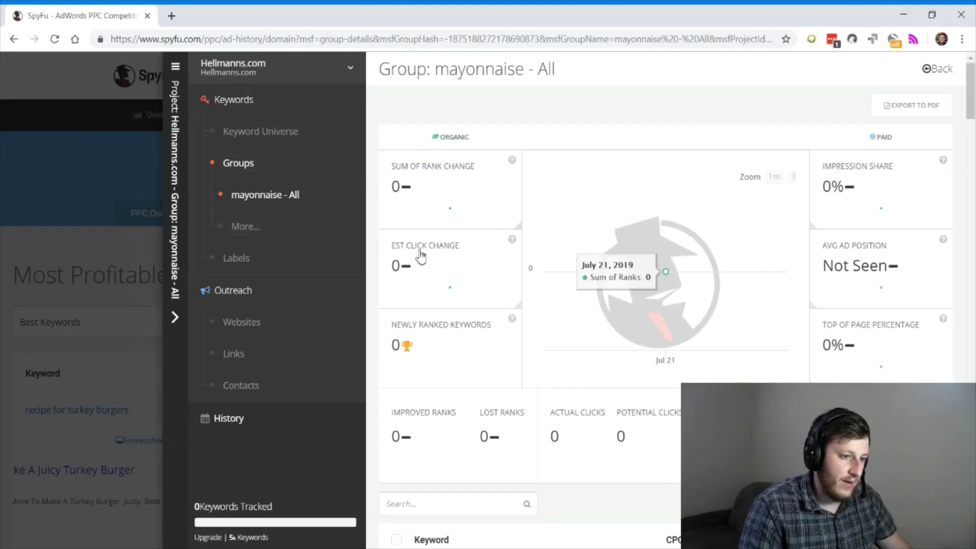